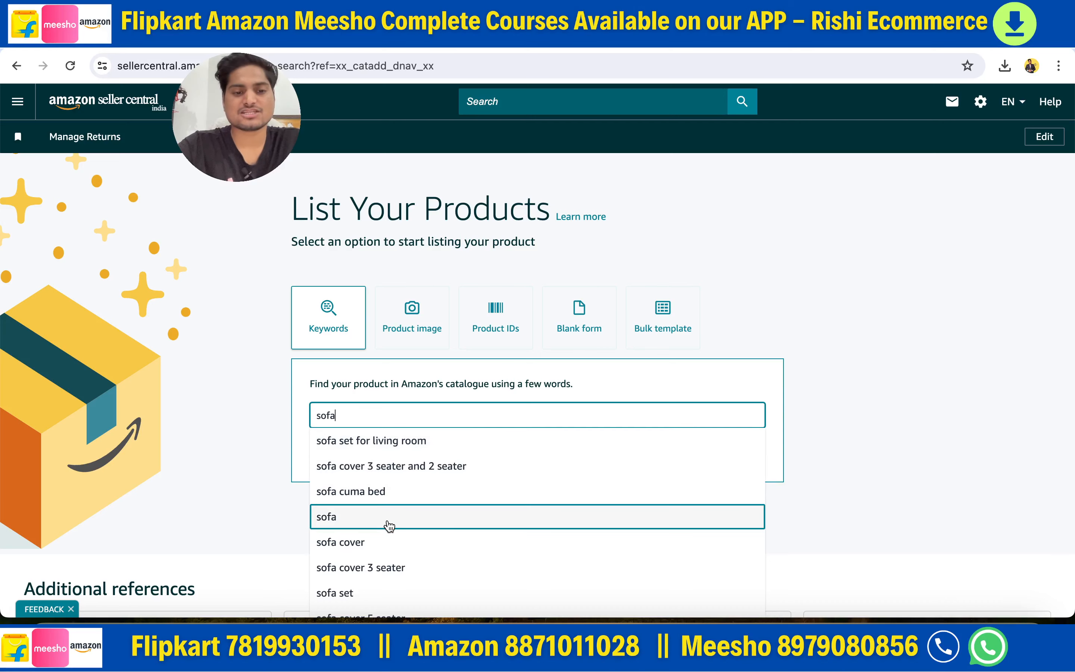
Step: Search Amazon's catalogue using the suggested keyword "sofa cover"
scroll(389, 524, "down", 3)
scroll(389, 523, "up", 2)
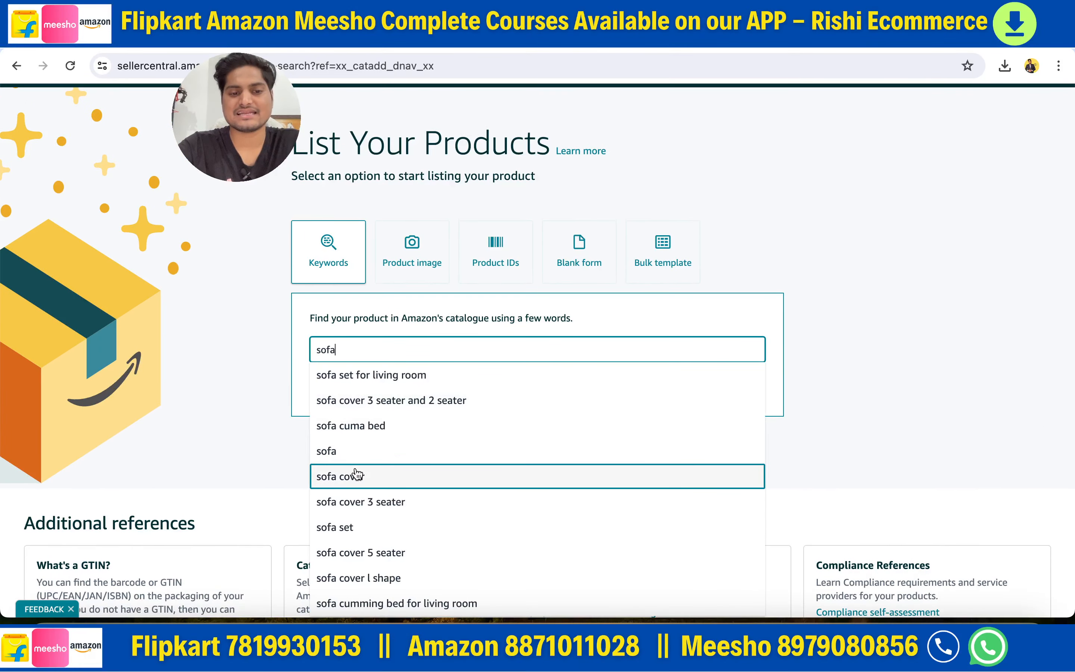
left_click(360, 476)
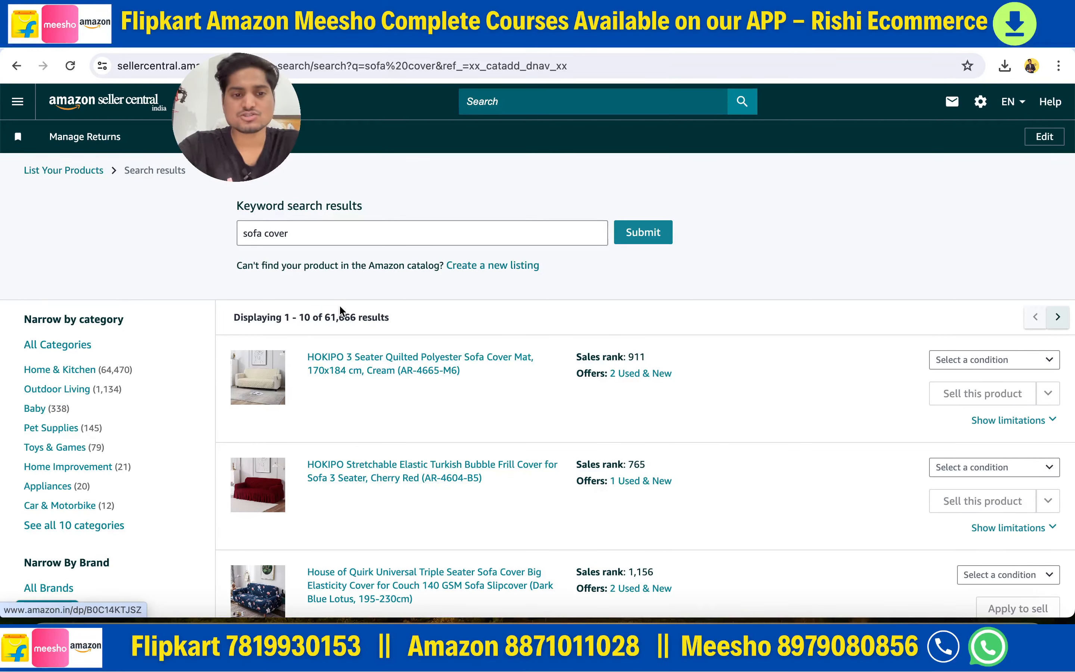
Step: Look through the sofa cover search results and start creating a new listing
left_click_drag(322, 318, 360, 317)
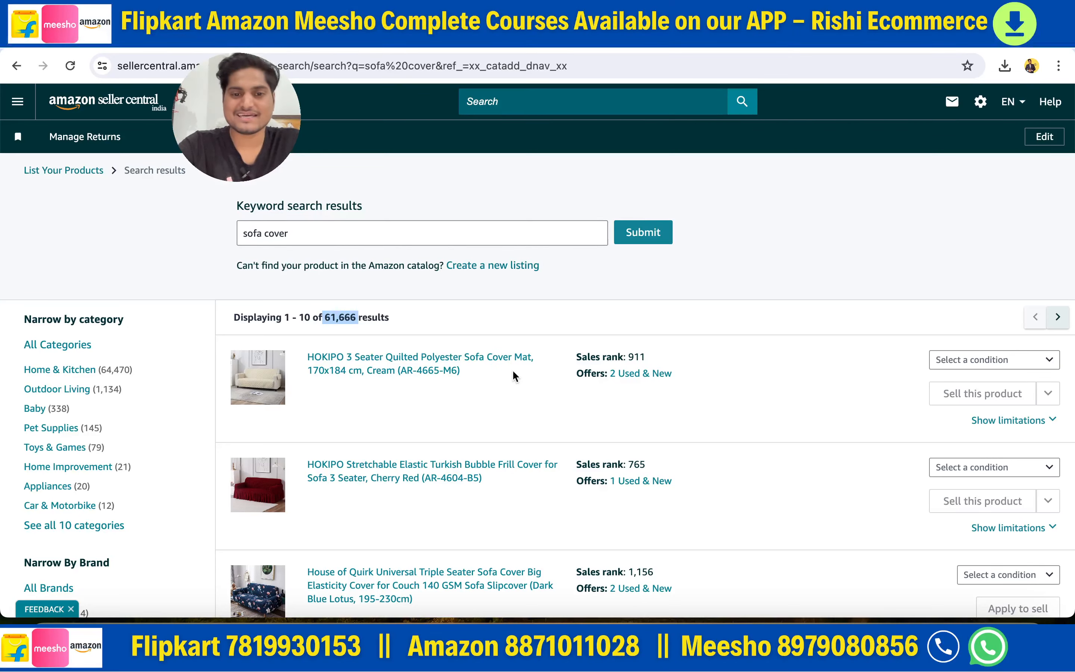
scroll(436, 434, "down", 8)
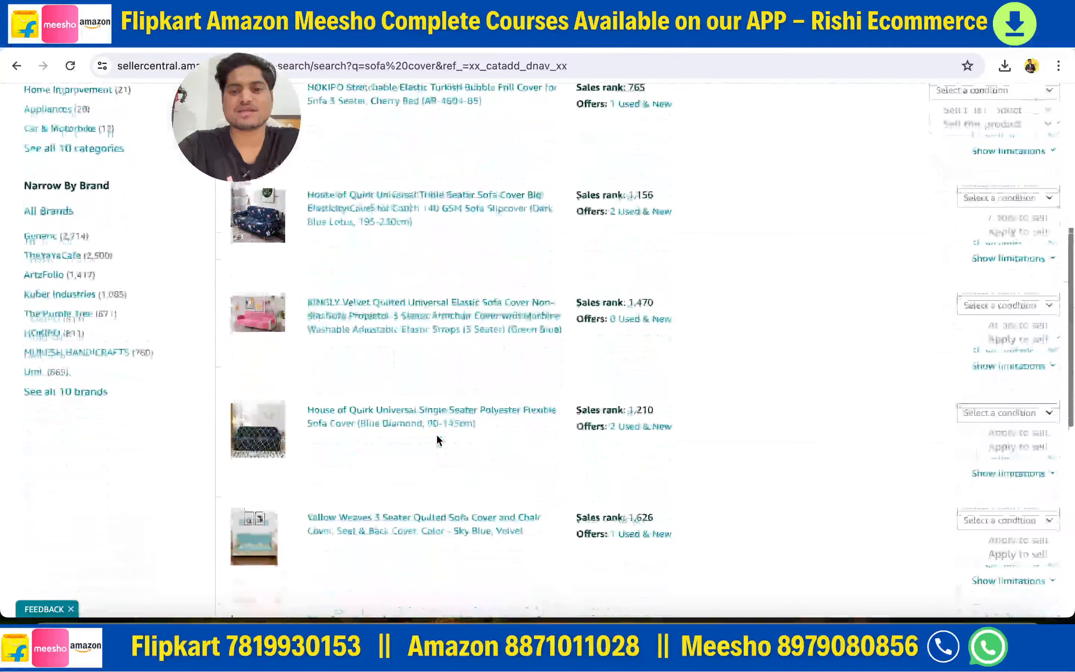
scroll(436, 433, "down", 10)
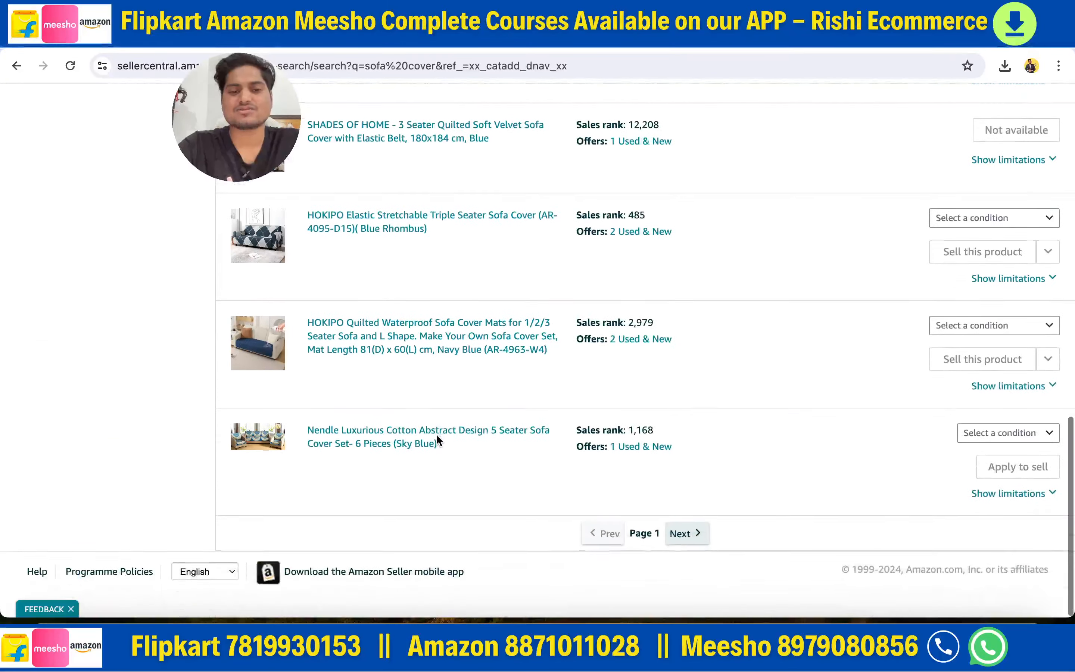
scroll(437, 434, "up", 20)
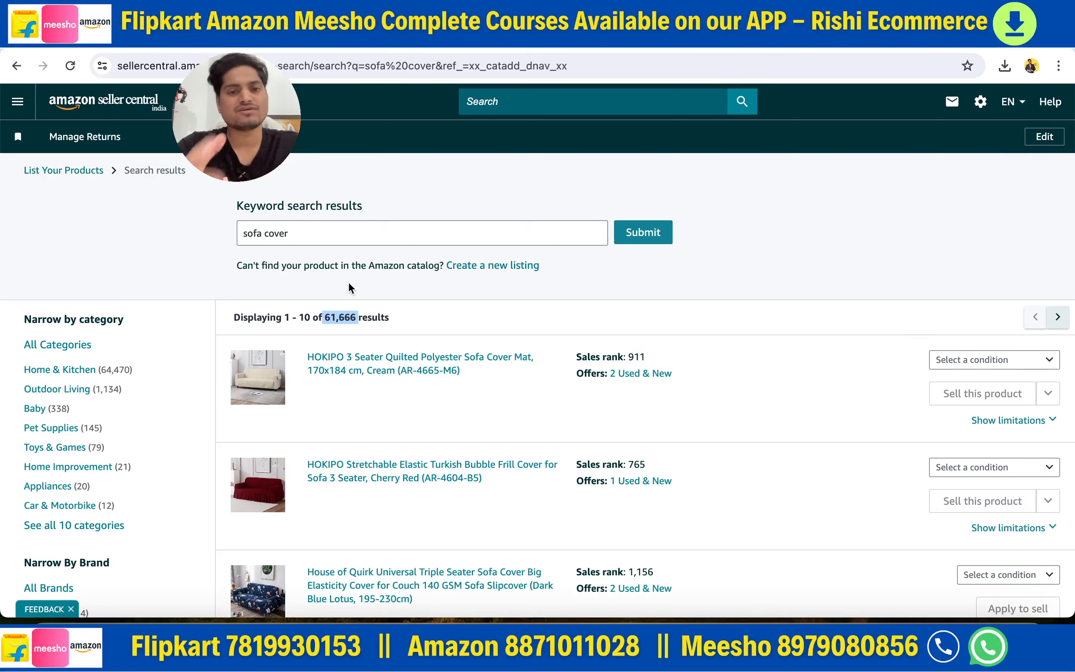
left_click(502, 272)
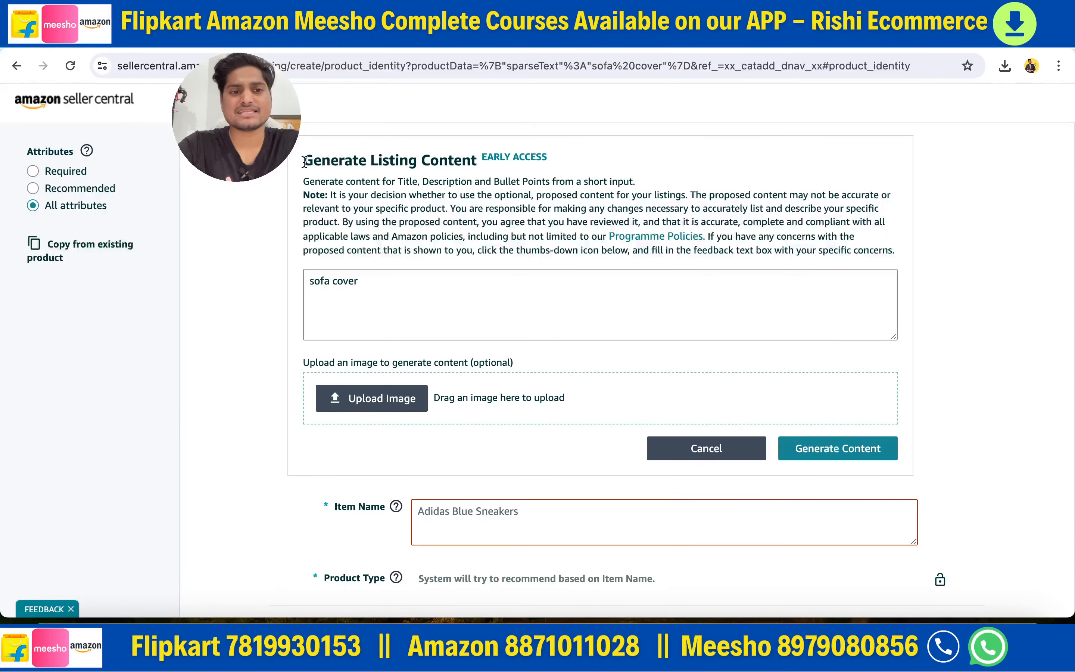
left_click_drag(304, 161, 482, 161)
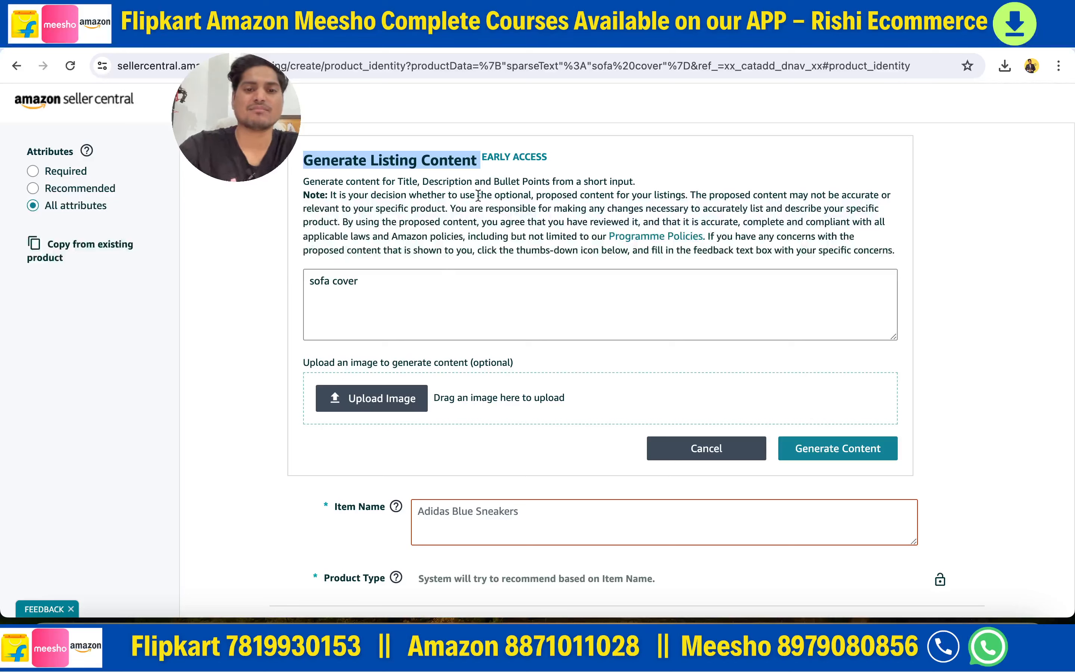
triple_click(501, 157)
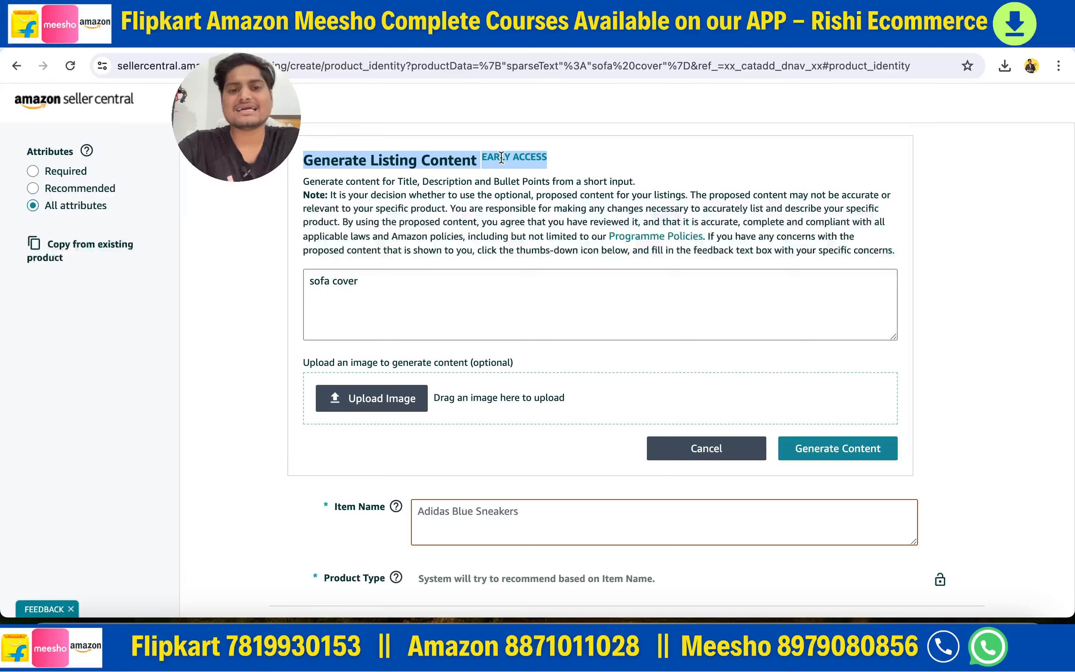
left_click(541, 157)
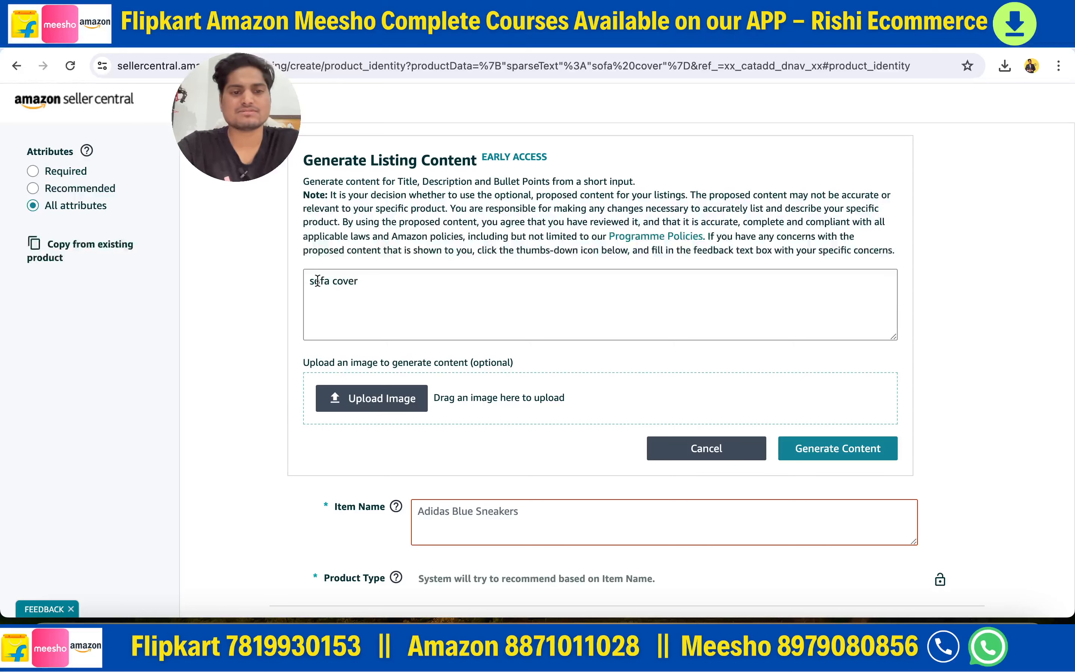
scroll(388, 301, "down", 2)
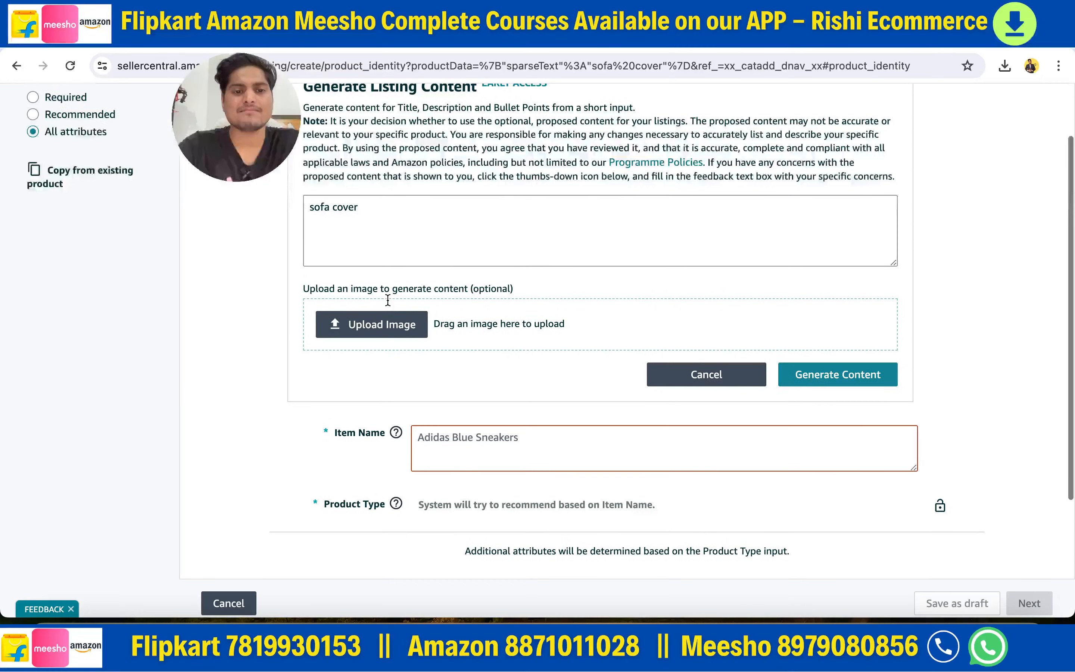
left_click(378, 333)
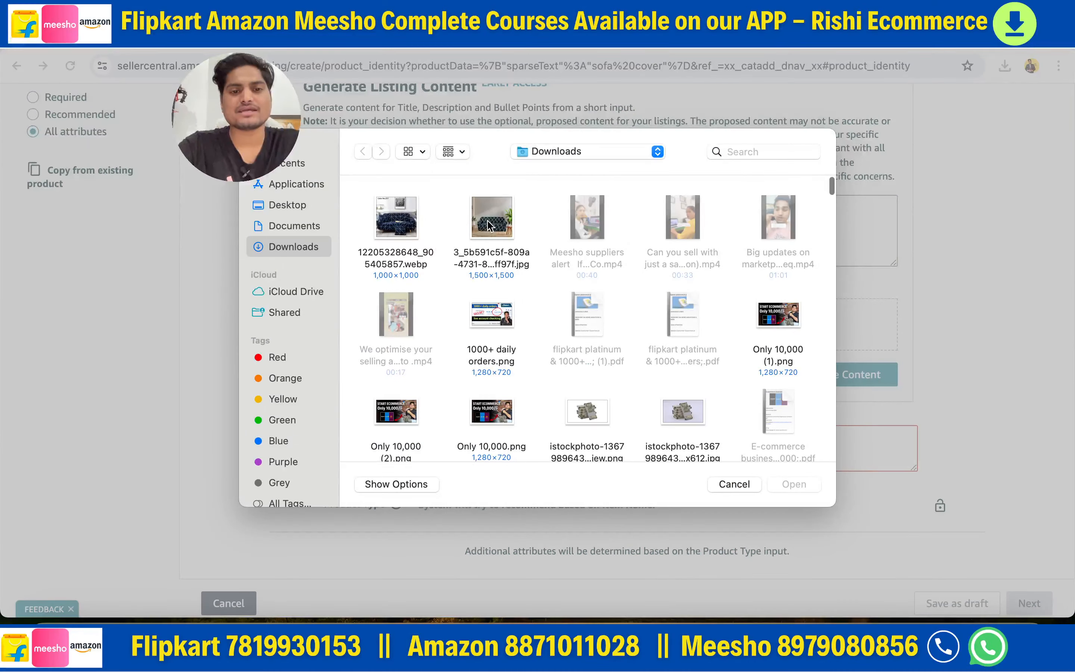
left_click(488, 226)
double_click(488, 226)
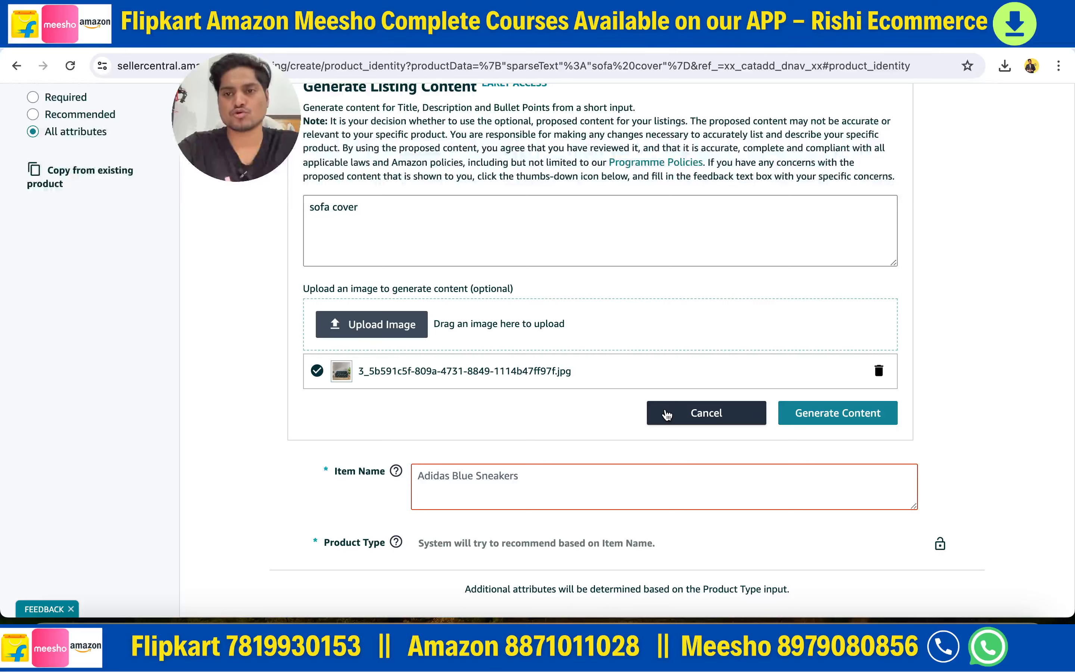
left_click(842, 418)
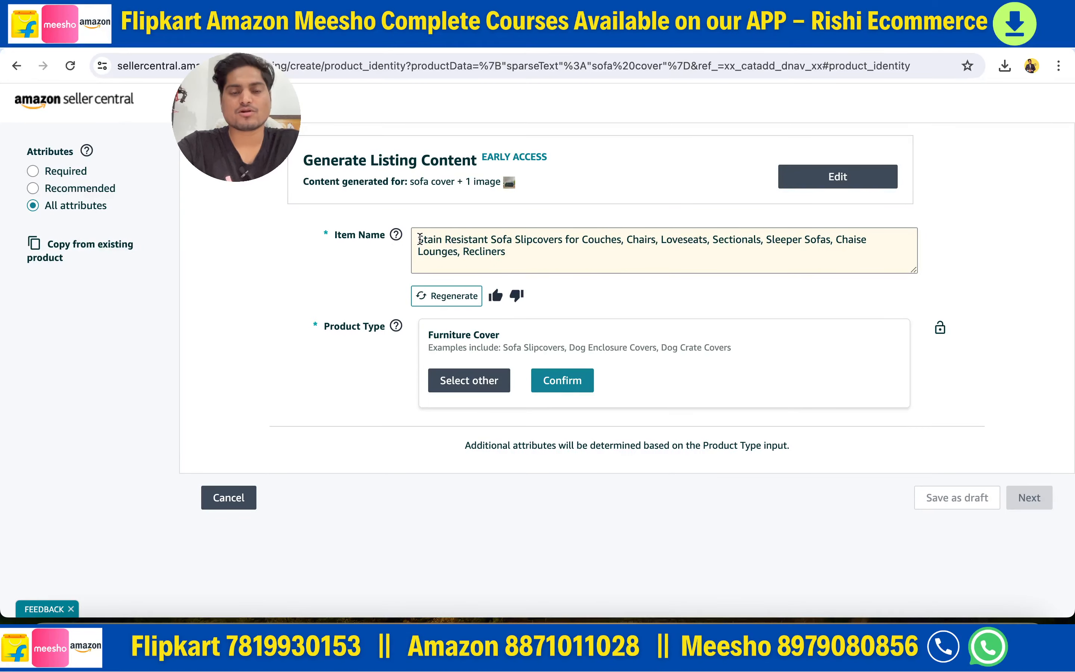
Step: Review the generated item name, regenerate it once and compare the first two suggestions
left_click_drag(420, 239, 509, 252)
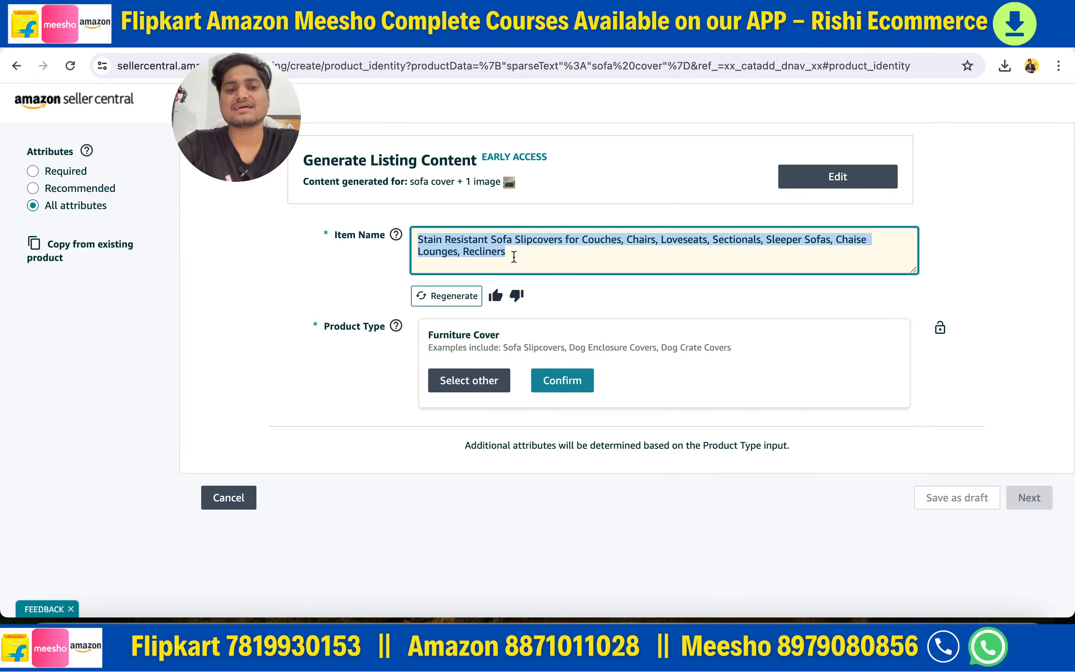
left_click(345, 292)
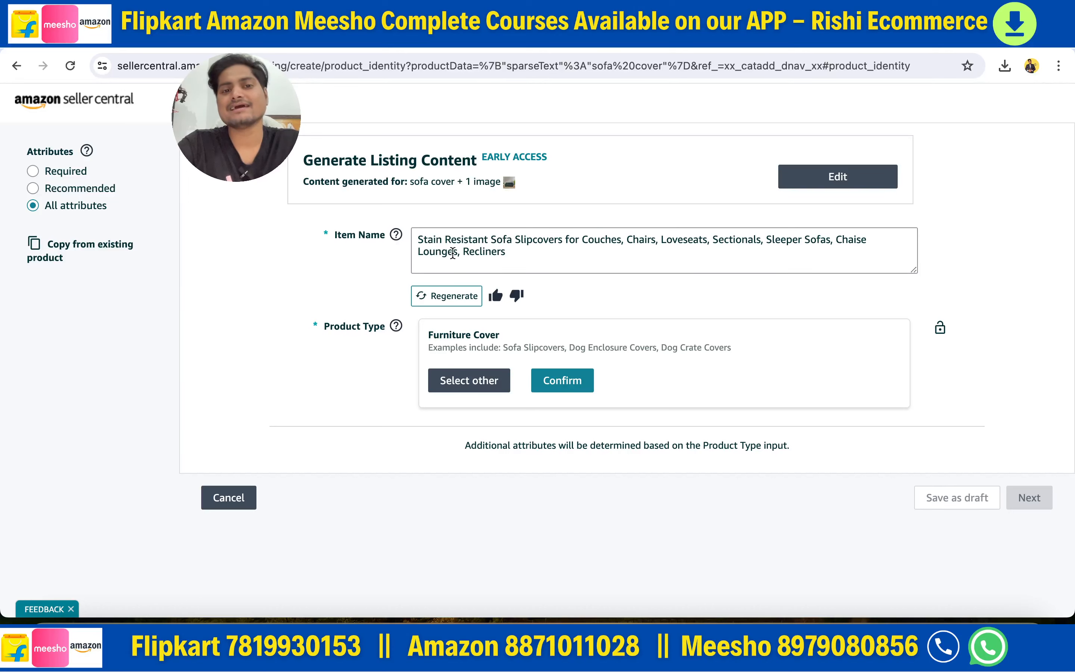
left_click_drag(419, 240, 515, 253)
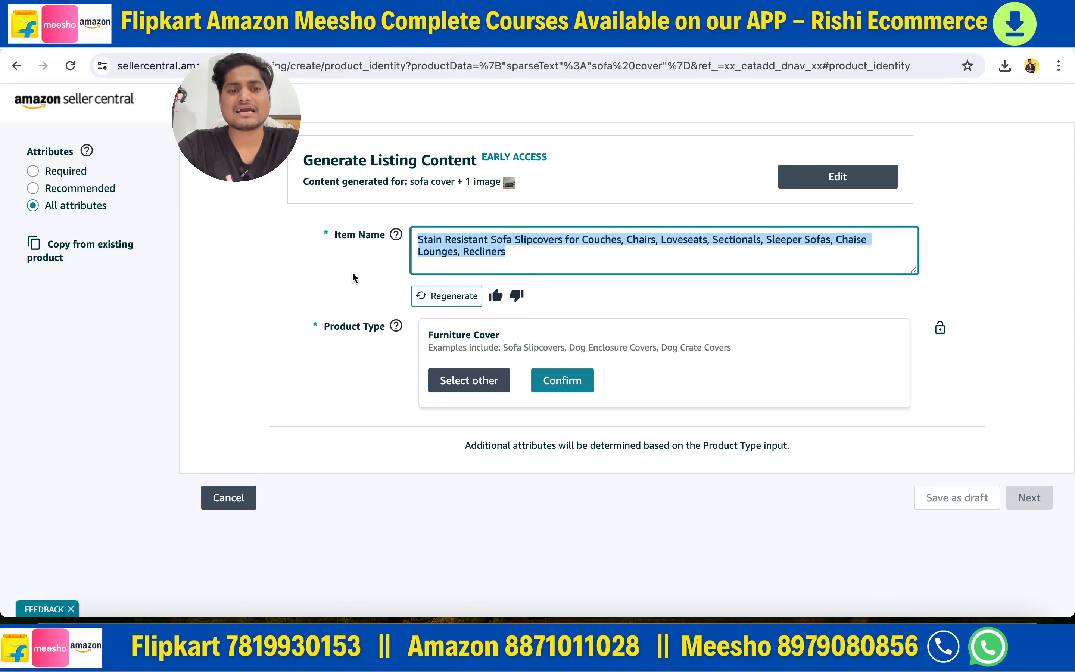
left_click(446, 299)
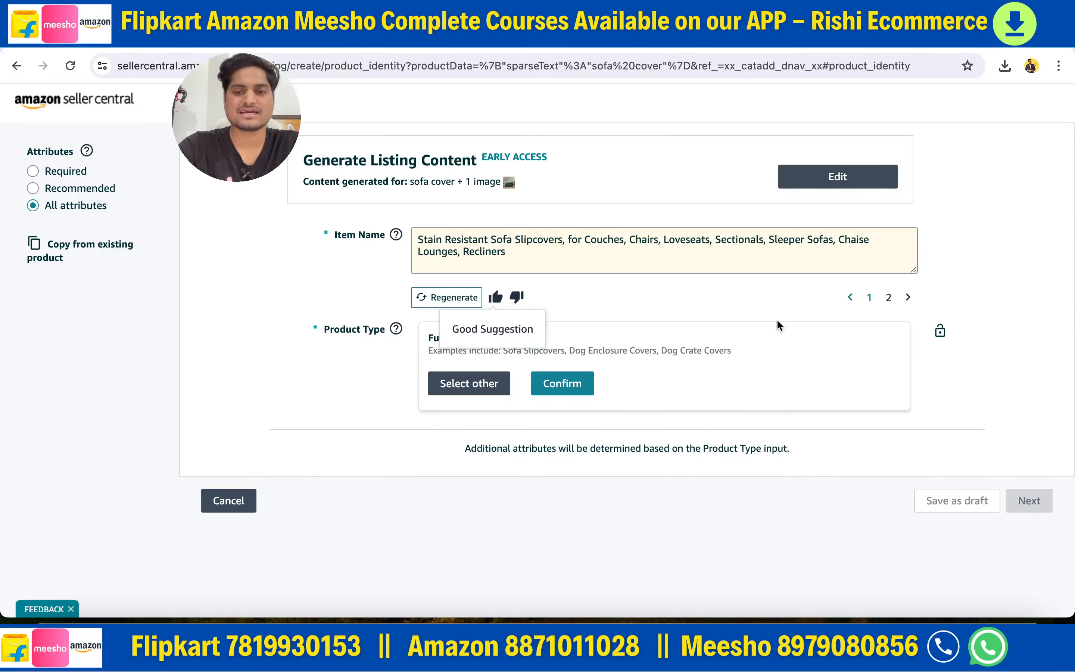
left_click(851, 302)
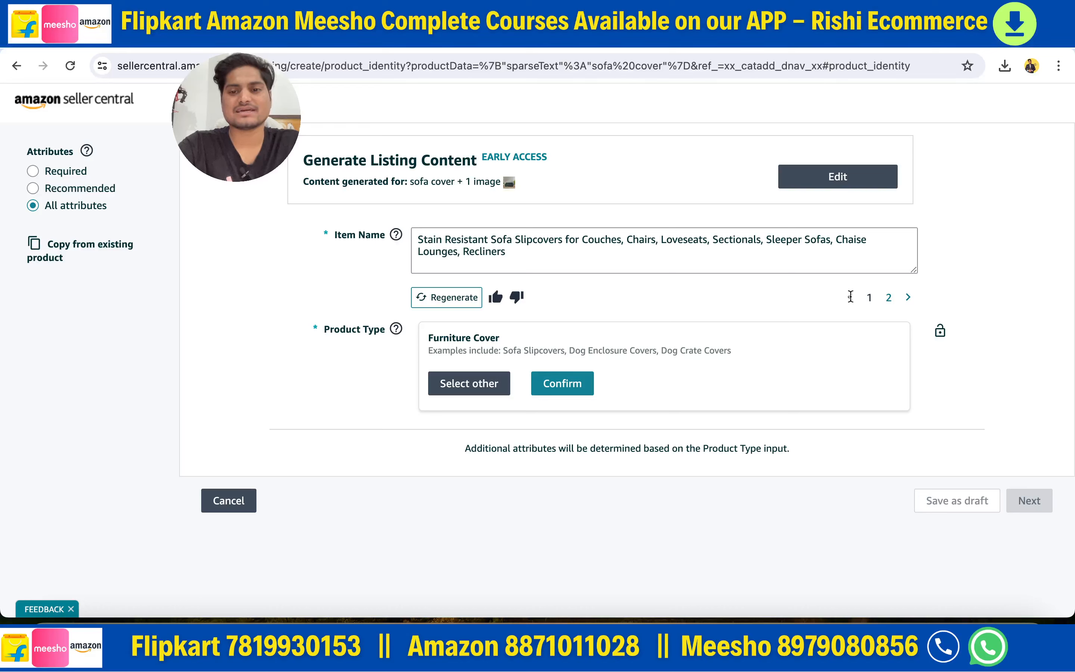
left_click(909, 298)
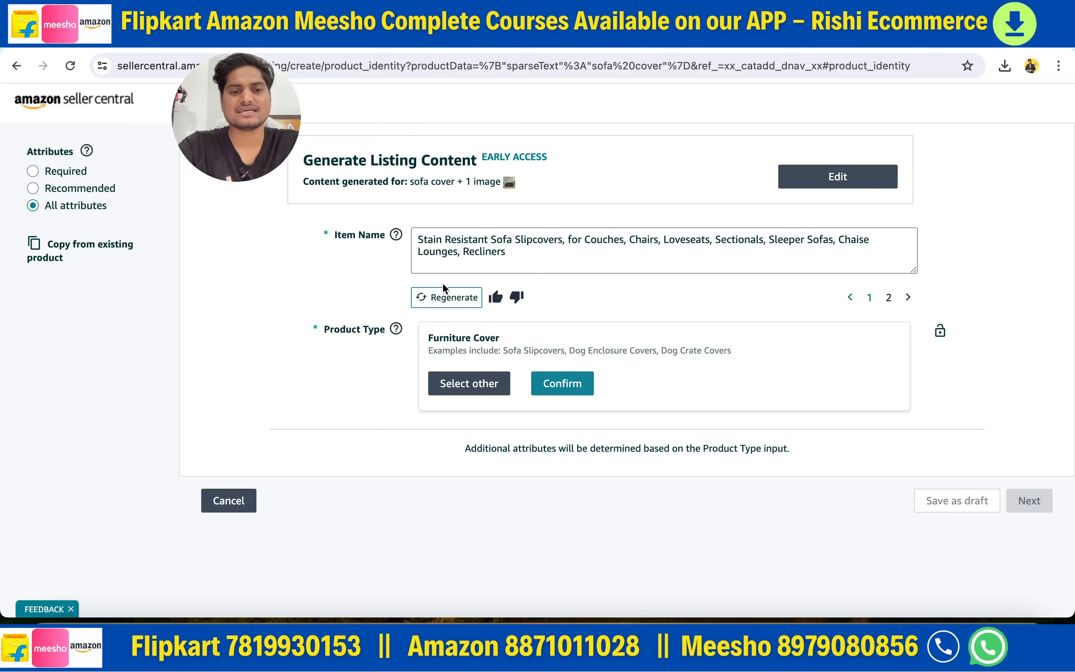
Step: Regenerate the item name twice more, comparing the earlier suggestions between the two runs
left_click(449, 299)
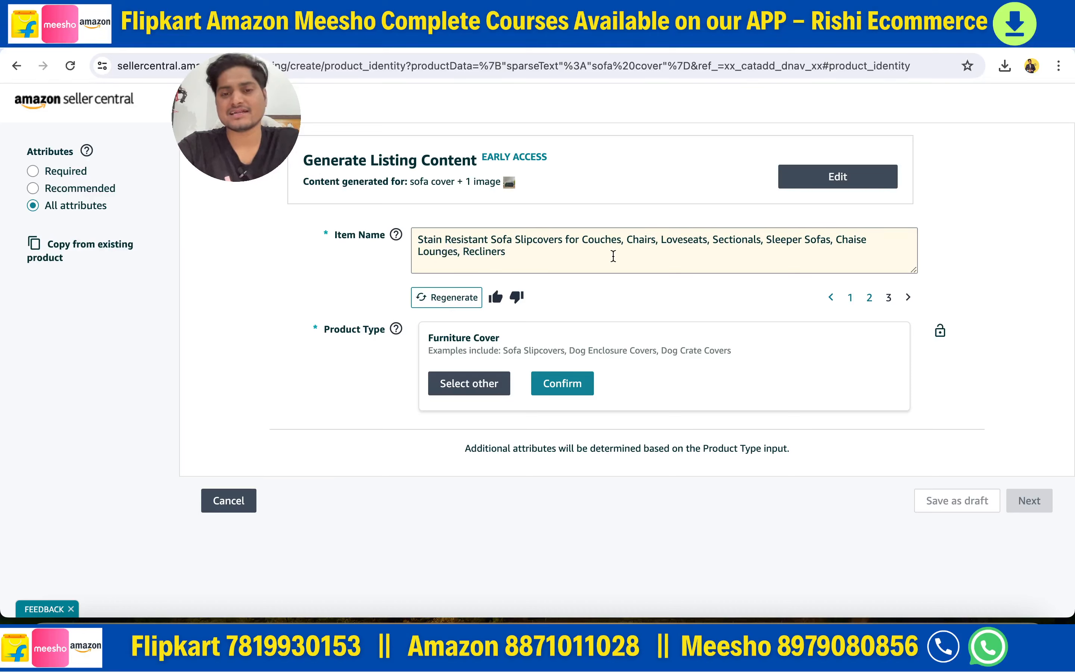
left_click(832, 303)
left_click(832, 304)
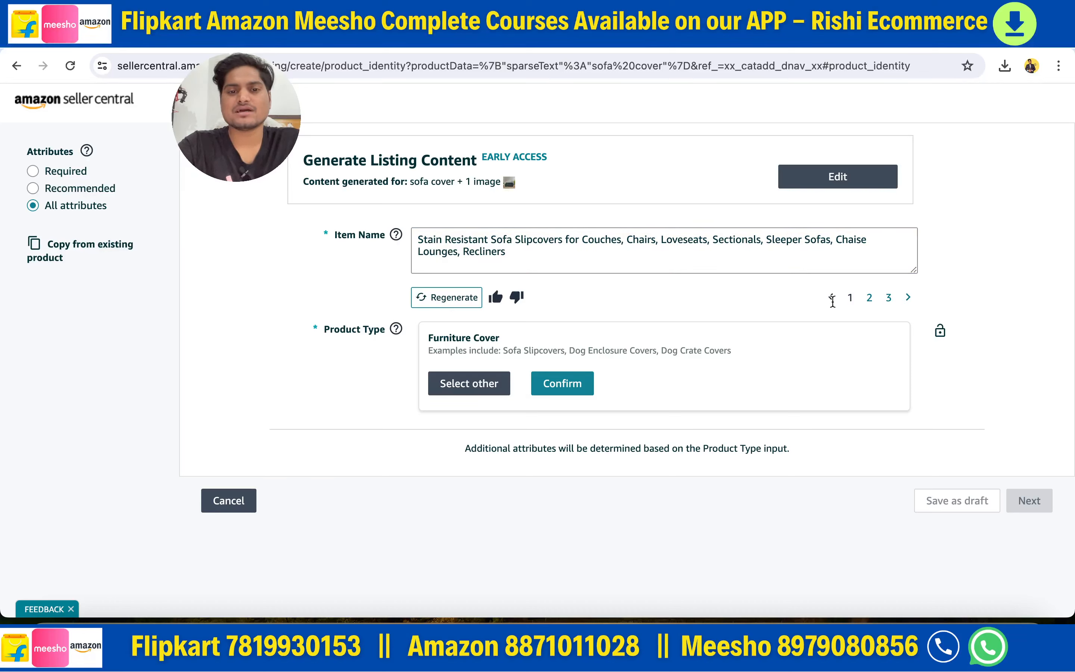
left_click(914, 303)
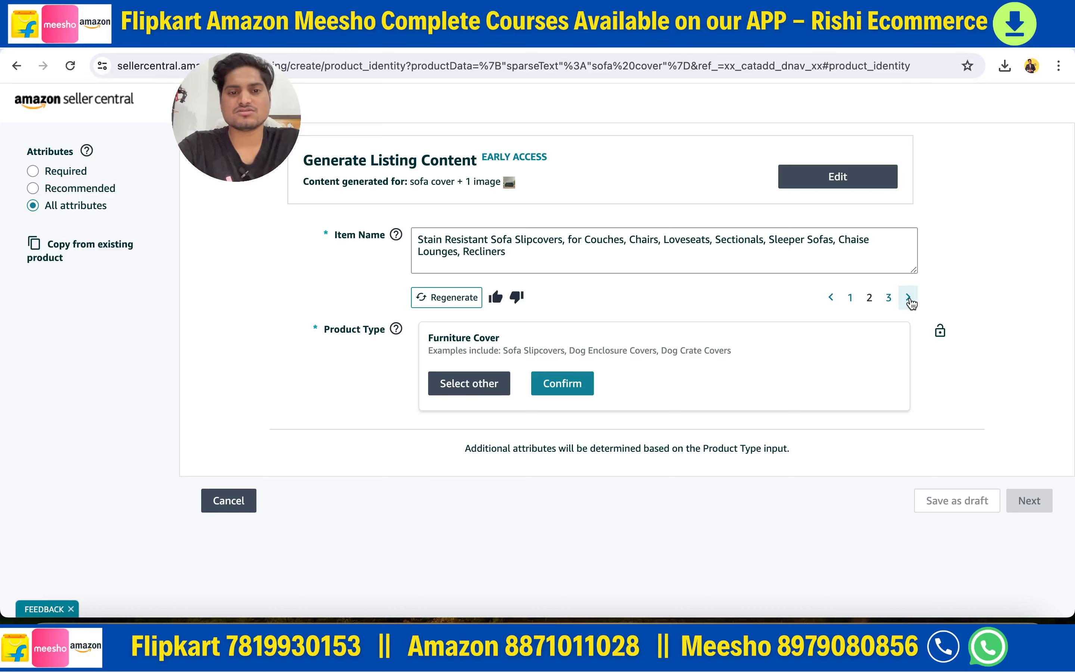
left_click(838, 306)
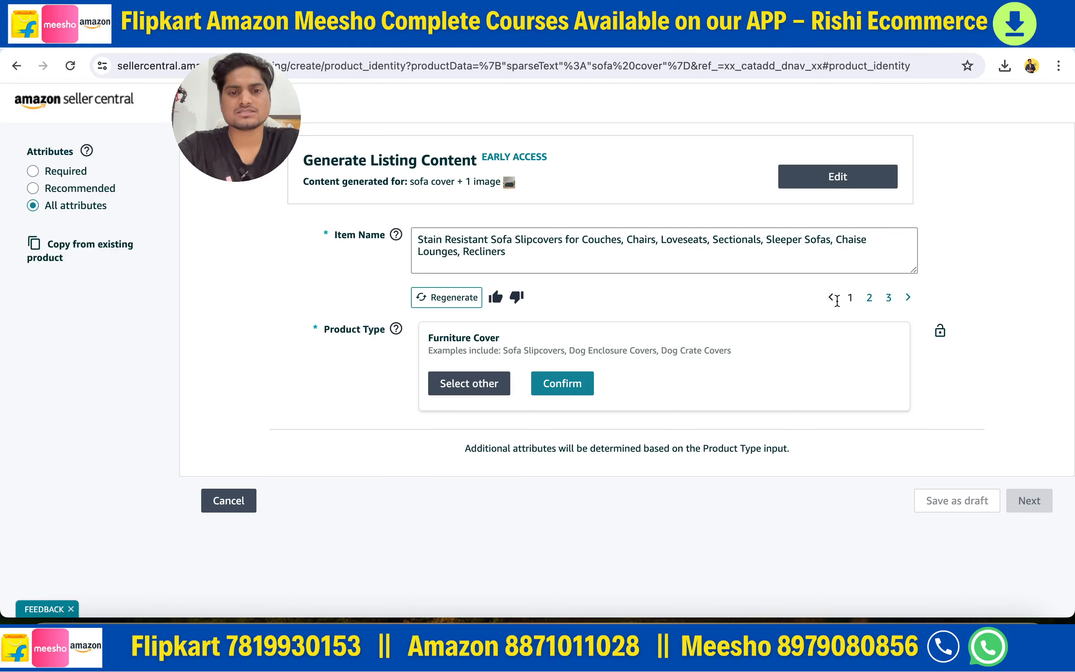
left_click(906, 300)
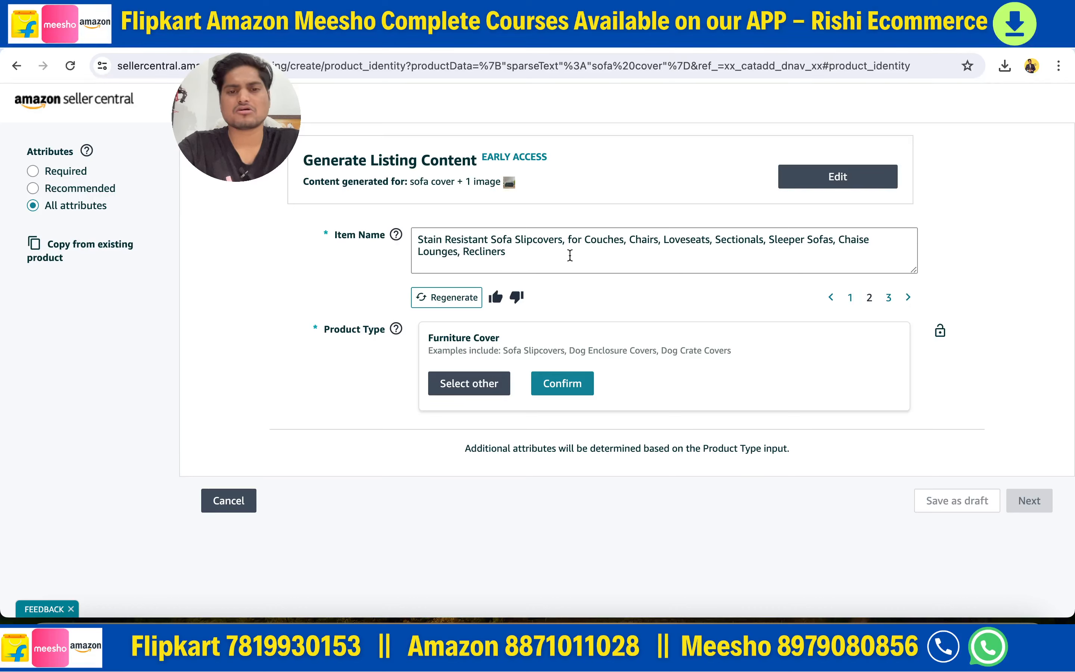
left_click(428, 299)
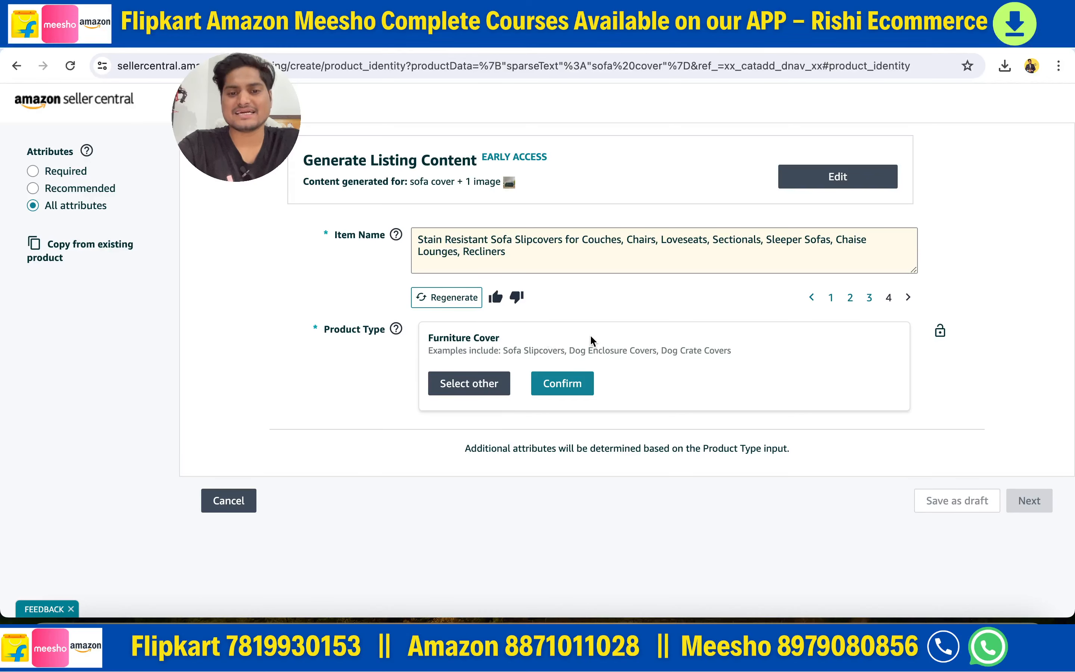
Step: Confirm the recommended product type Furniture Cover for the listing
left_click_drag(429, 339, 720, 352)
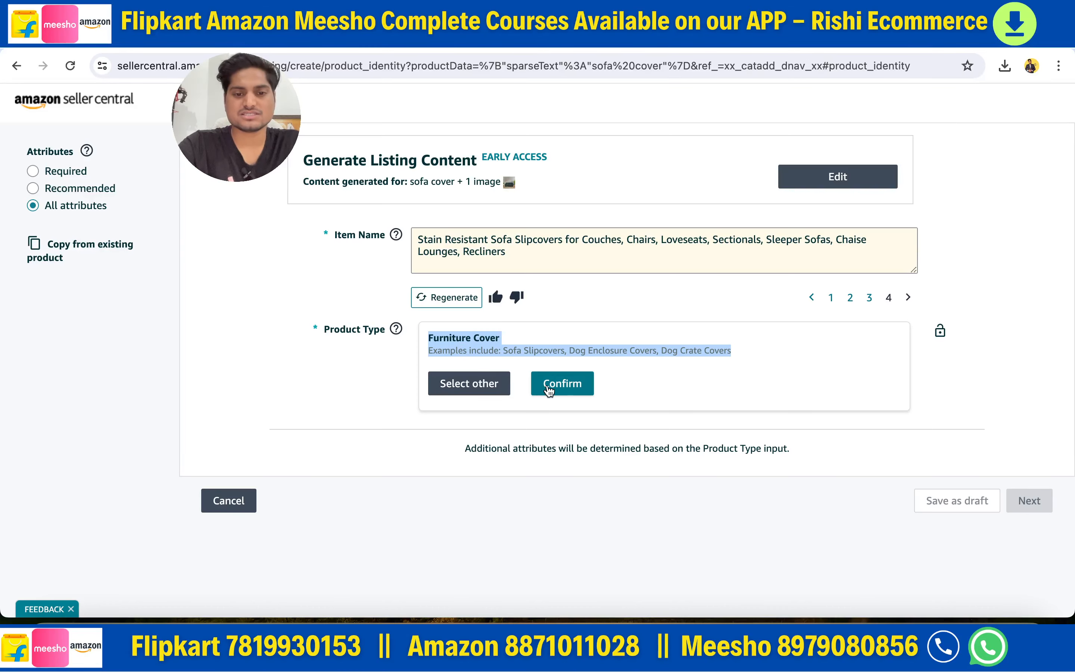
left_click(567, 387)
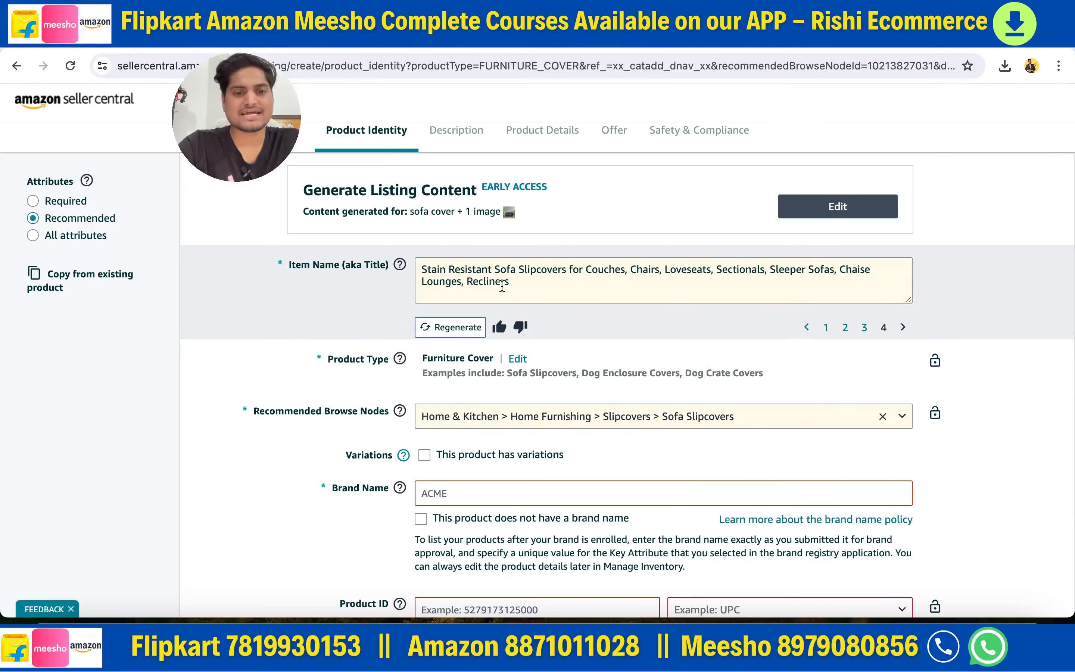
Step: Try marking the product as having variations to view the variant attributes, and clear the option again
scroll(542, 273, "down", 5)
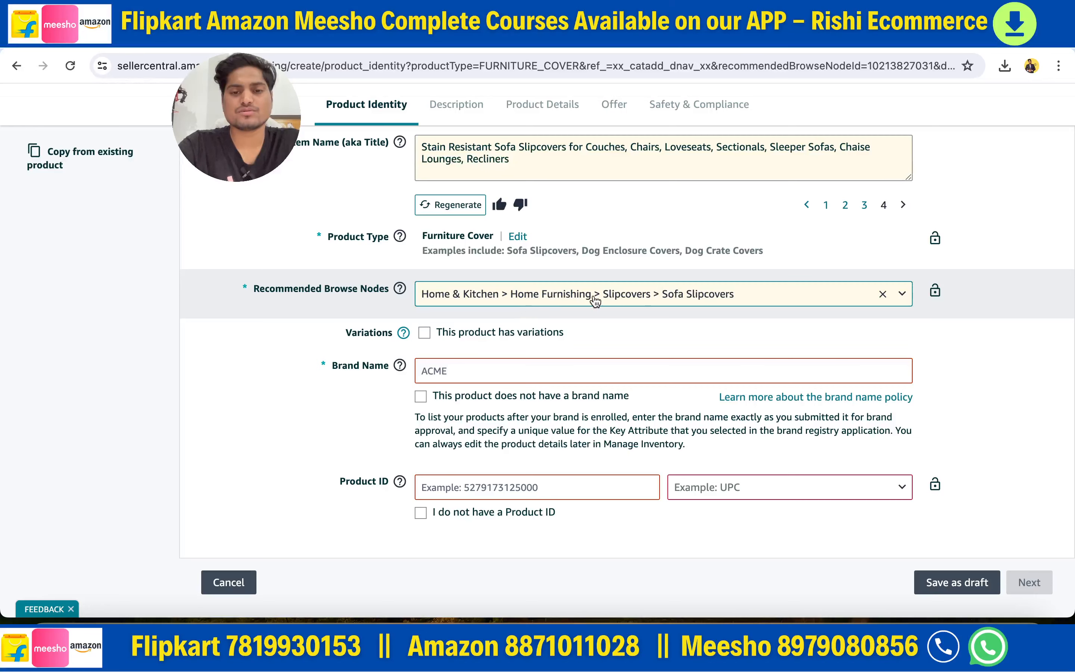
left_click(425, 333)
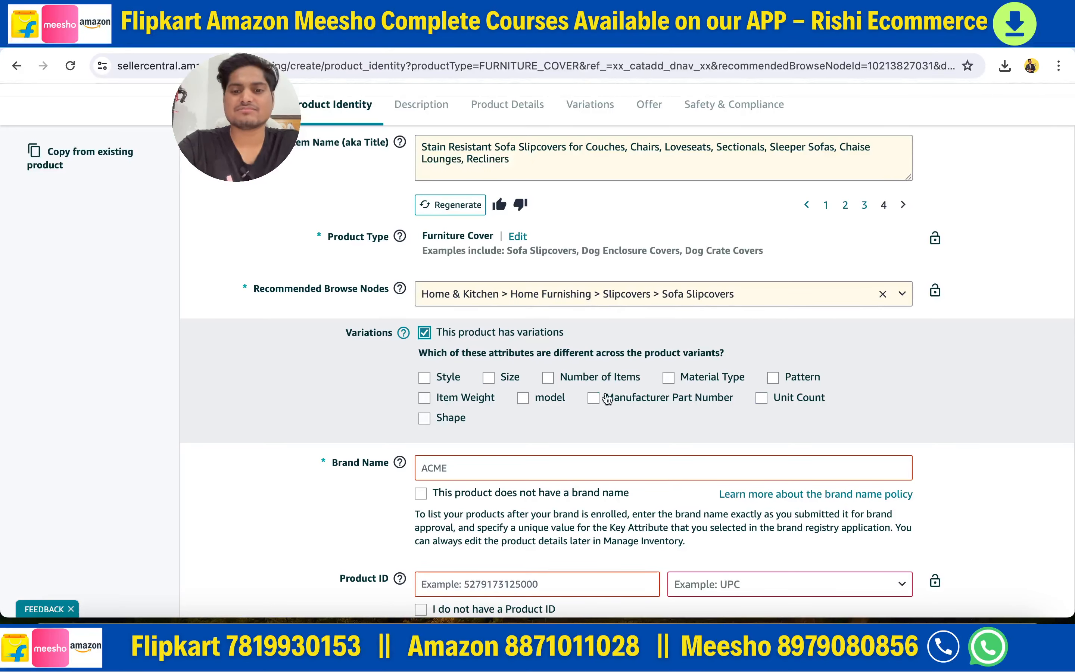
left_click(425, 333)
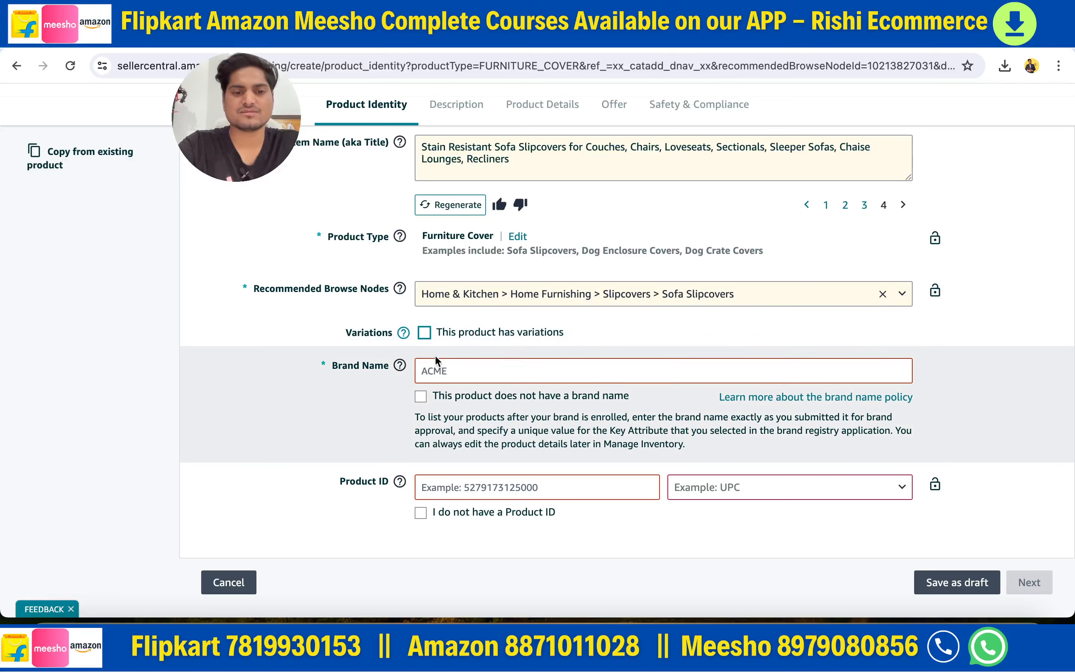
Step: Try the suggested brand name ZELOVI, and mark the product as not having a brand name
left_click(438, 371)
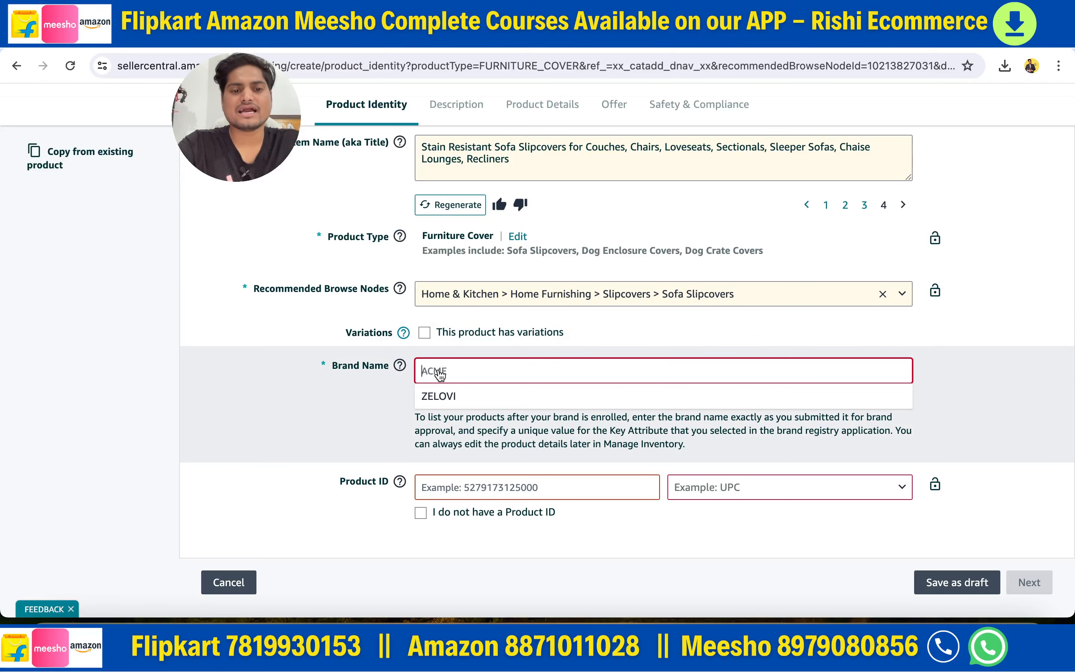
left_click(445, 397)
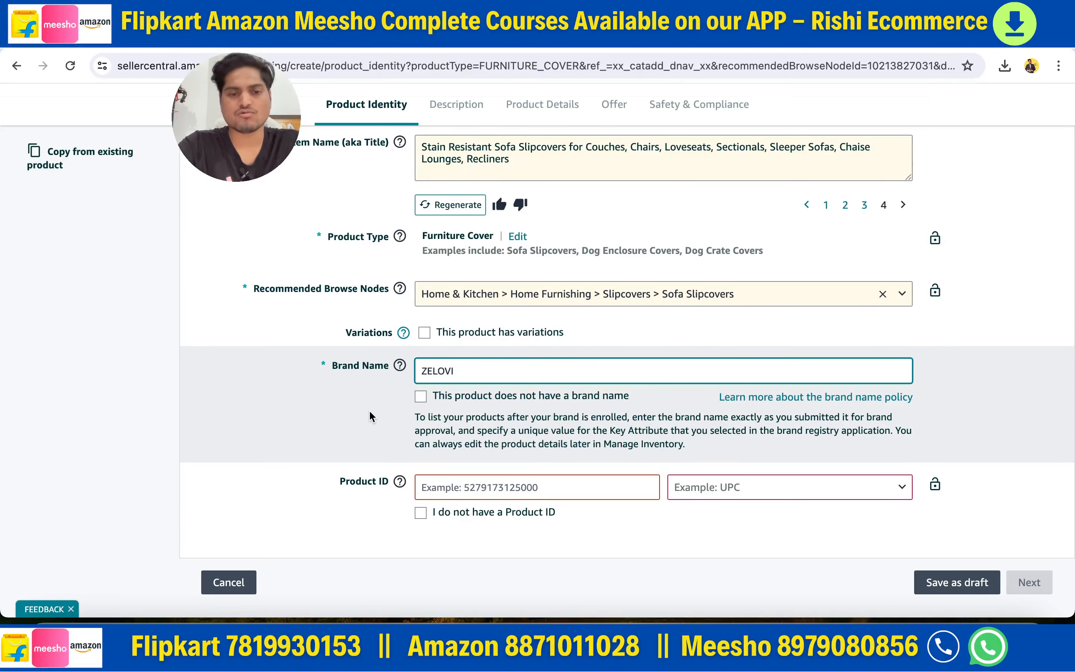
scroll(371, 413, "down", 1)
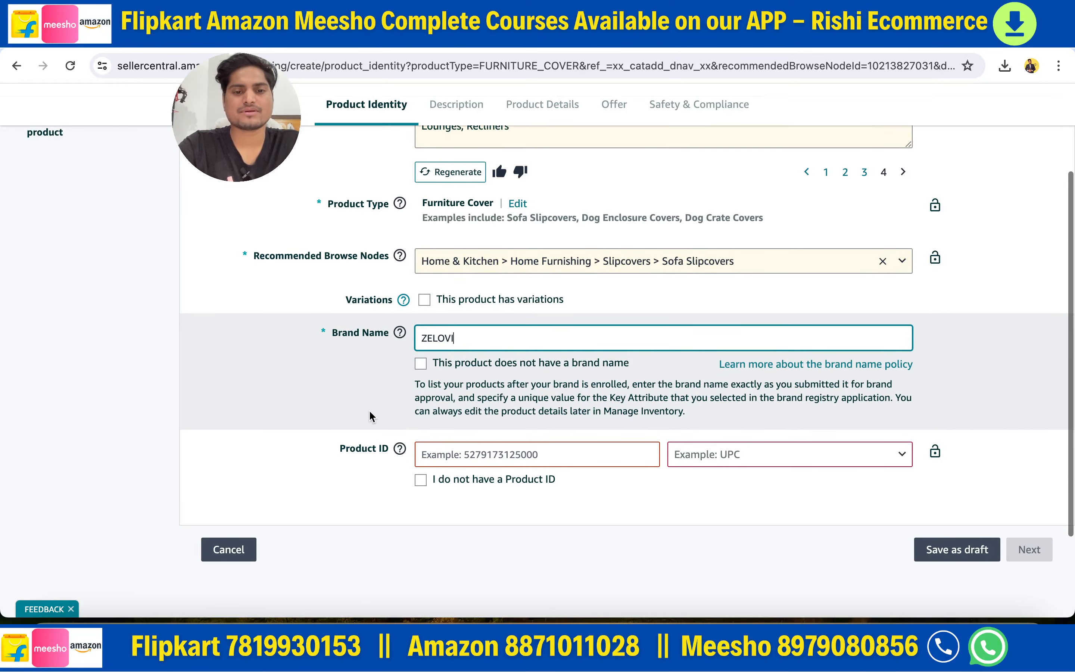
left_click(420, 364)
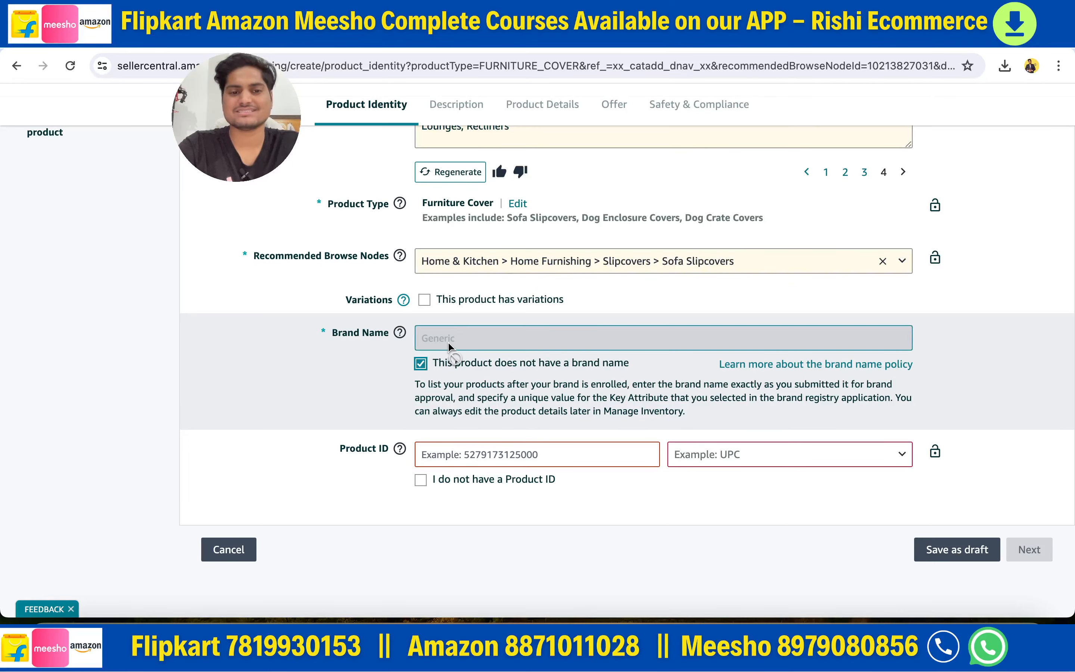
Step: Clear the option stating the product has no brand name, and replace the brand name with the suggested ZELOVI
left_click(421, 364)
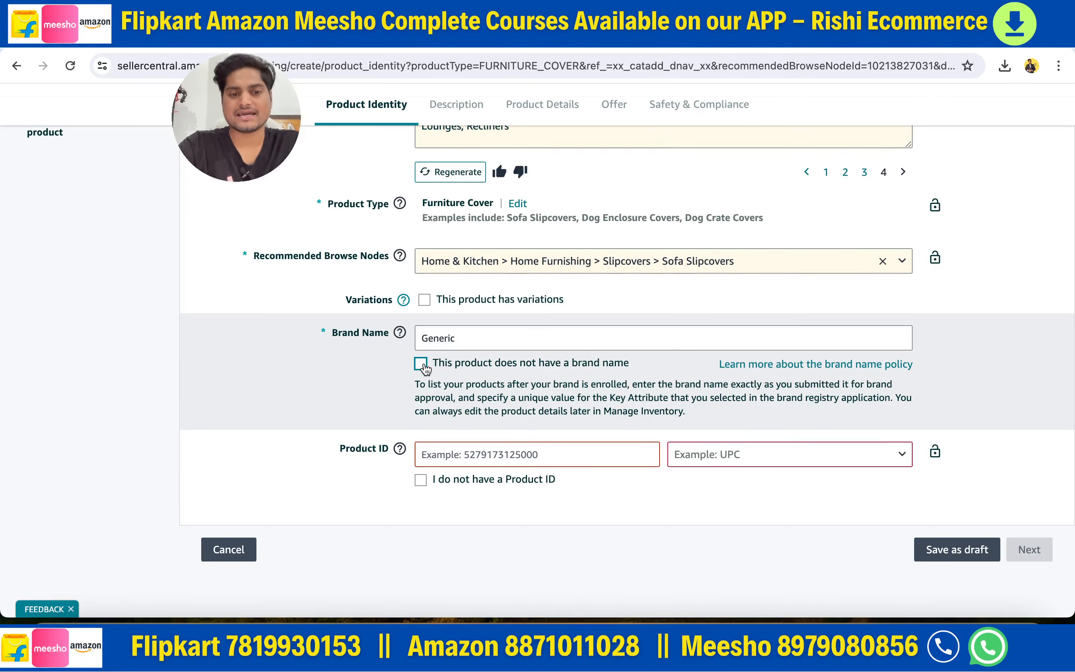
left_click(457, 341)
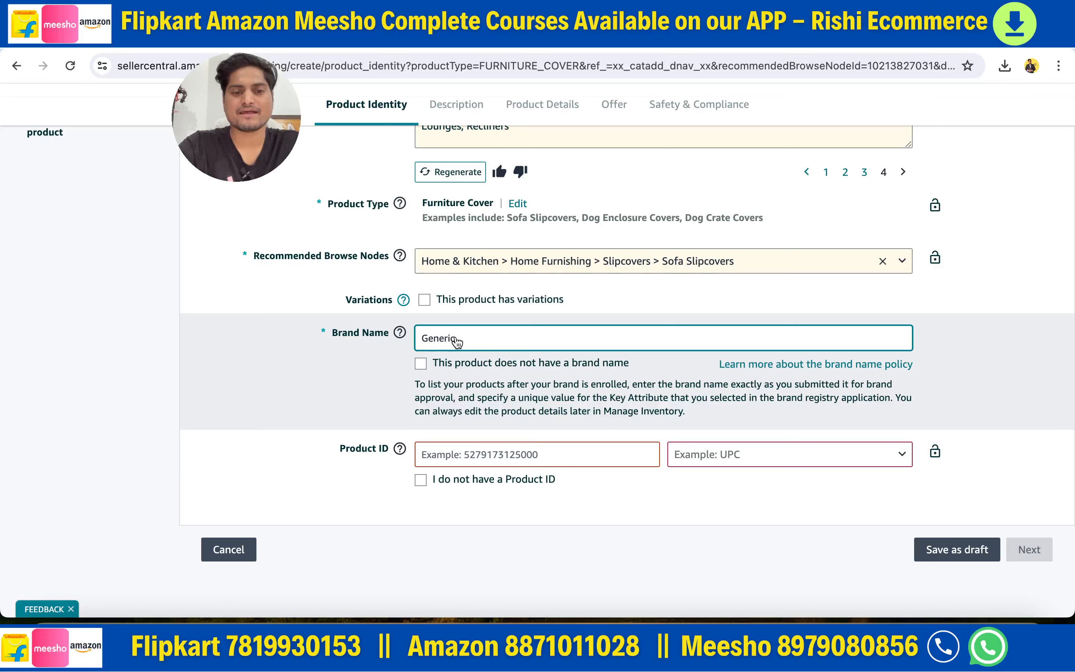
key("BackSpace")
key("BackSpace")
key("BackSpace")
key("BackSpace")
key("BackSpace")
key("BackSpace")
key("BackSpace")
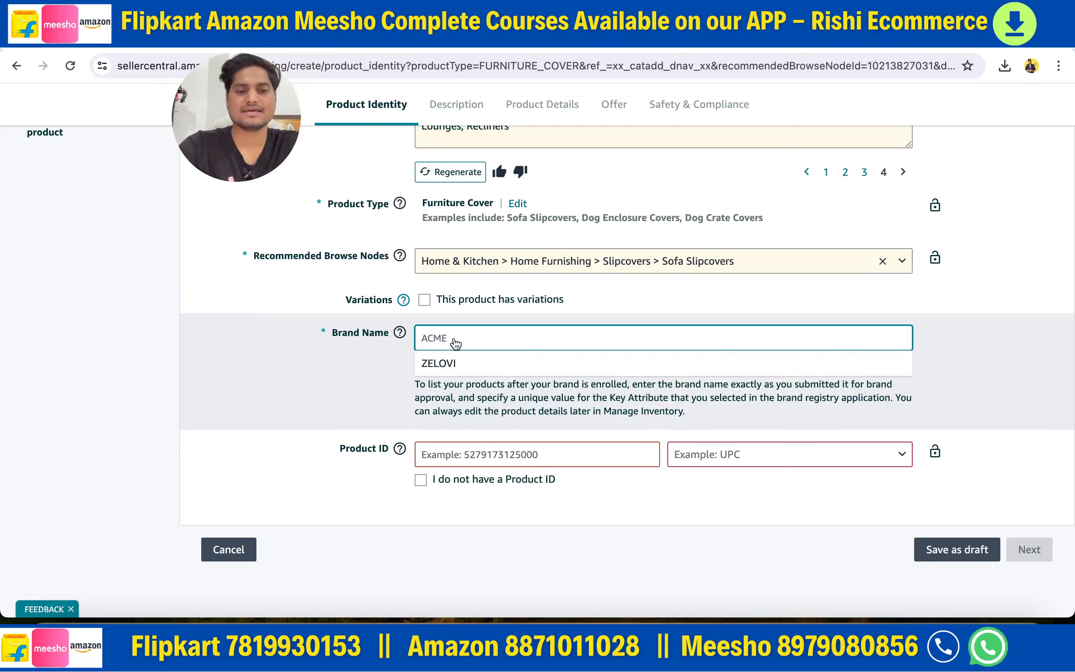
left_click(451, 367)
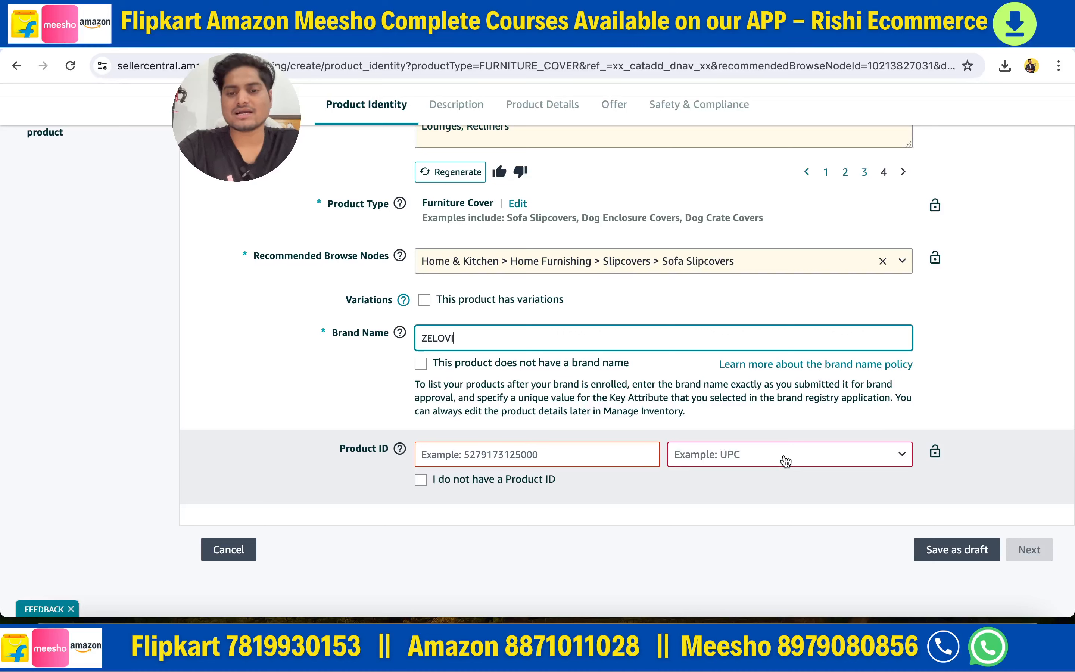
Step: Try UPC/EAN/GTIN as the product ID type, and mark the product as not having a product ID
left_click(787, 460)
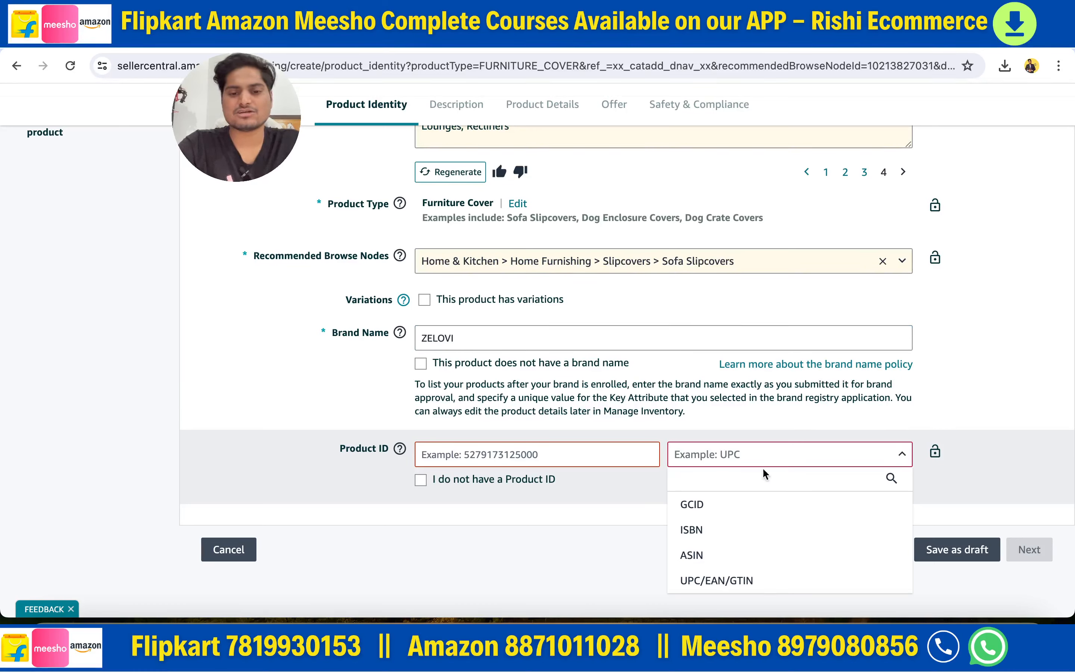
left_click(749, 586)
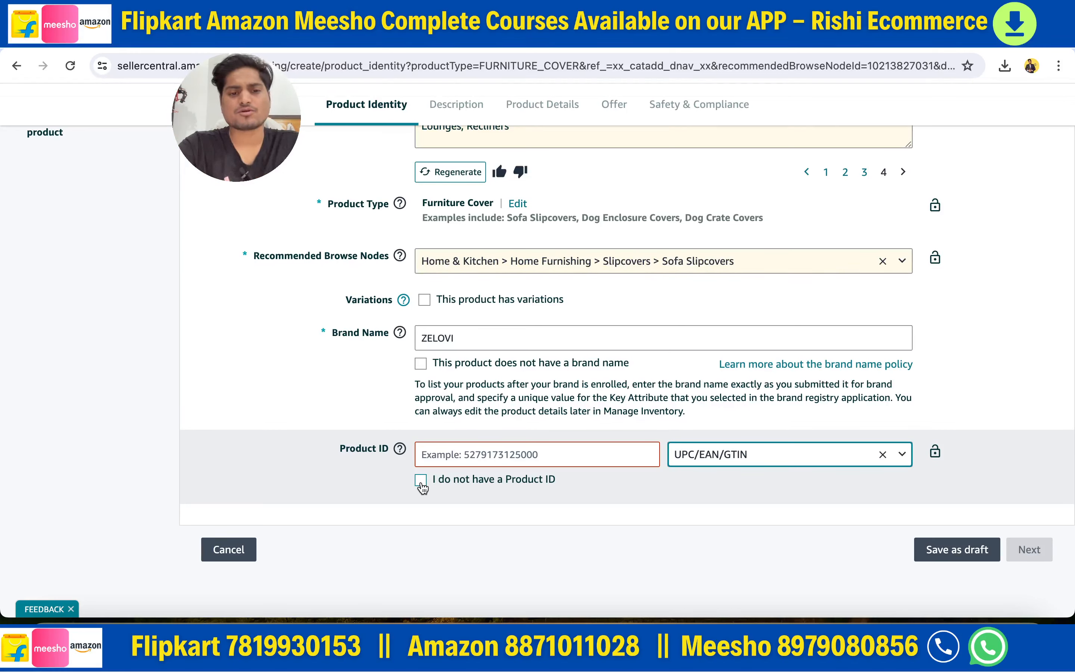
left_click(421, 481)
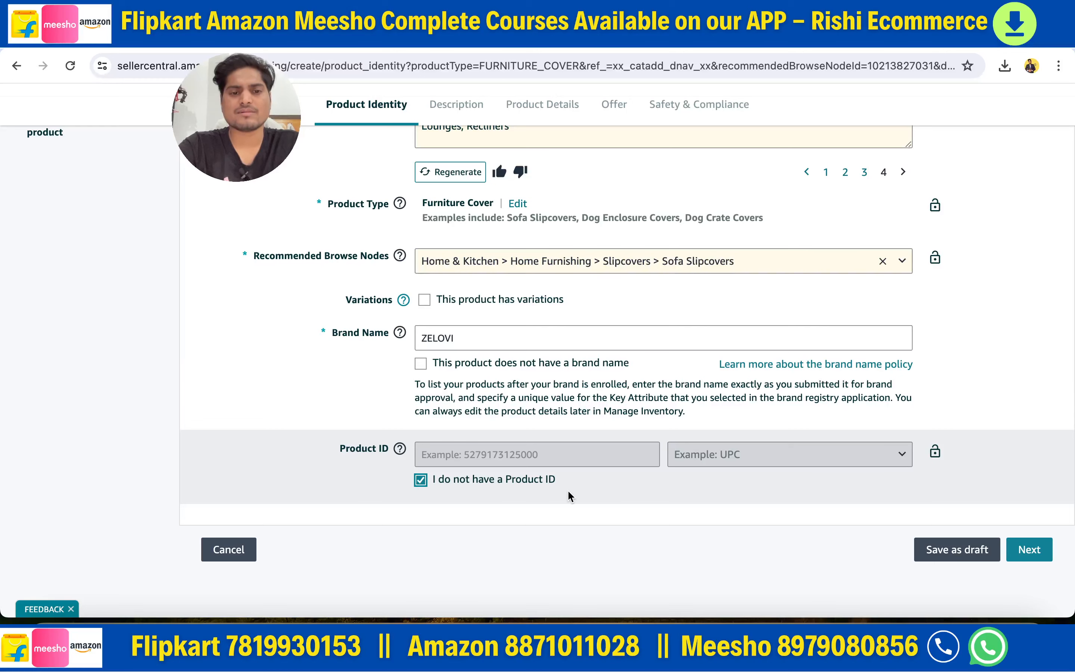
Step: Proceed to the listing's Description section and examine the generated product description, bullet points and image slots
left_click(1030, 555)
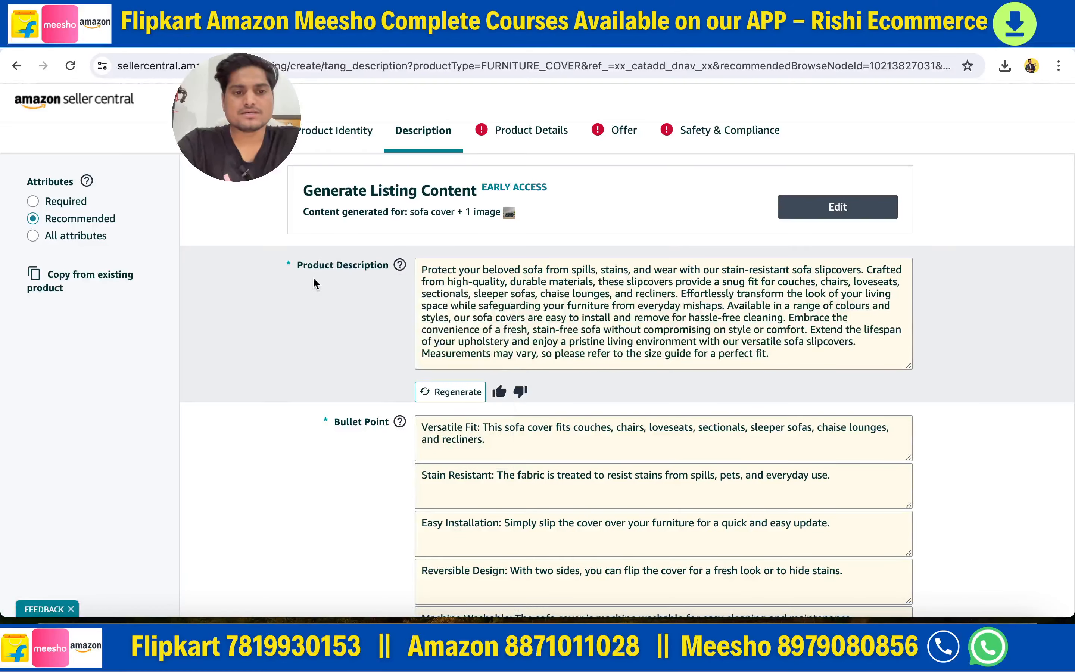
left_click(303, 267)
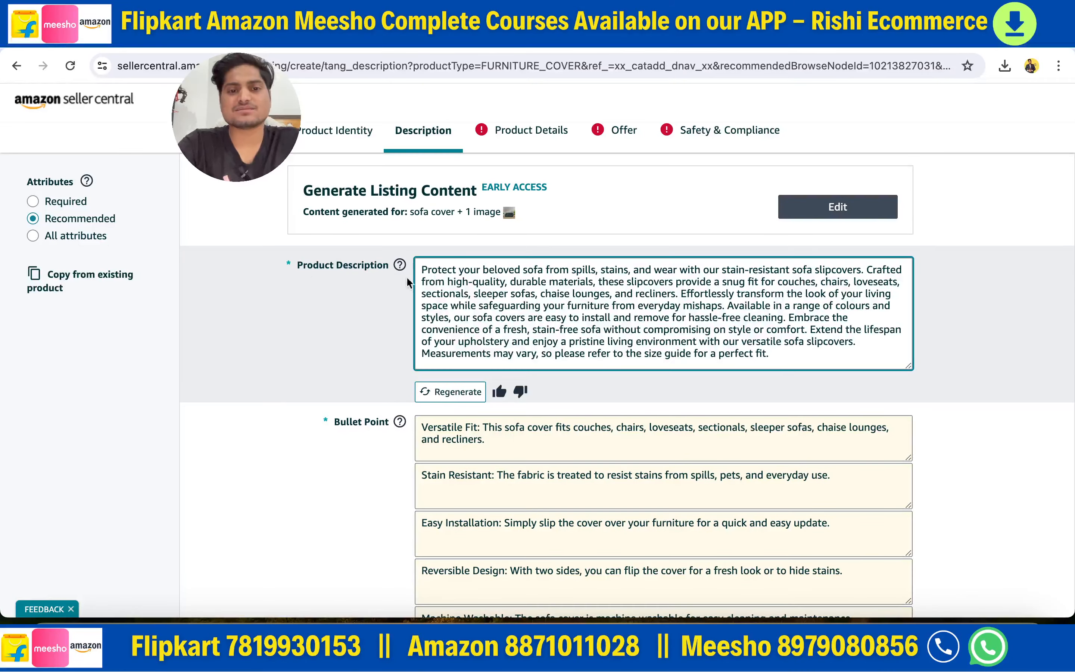
scroll(618, 340, "down", 2)
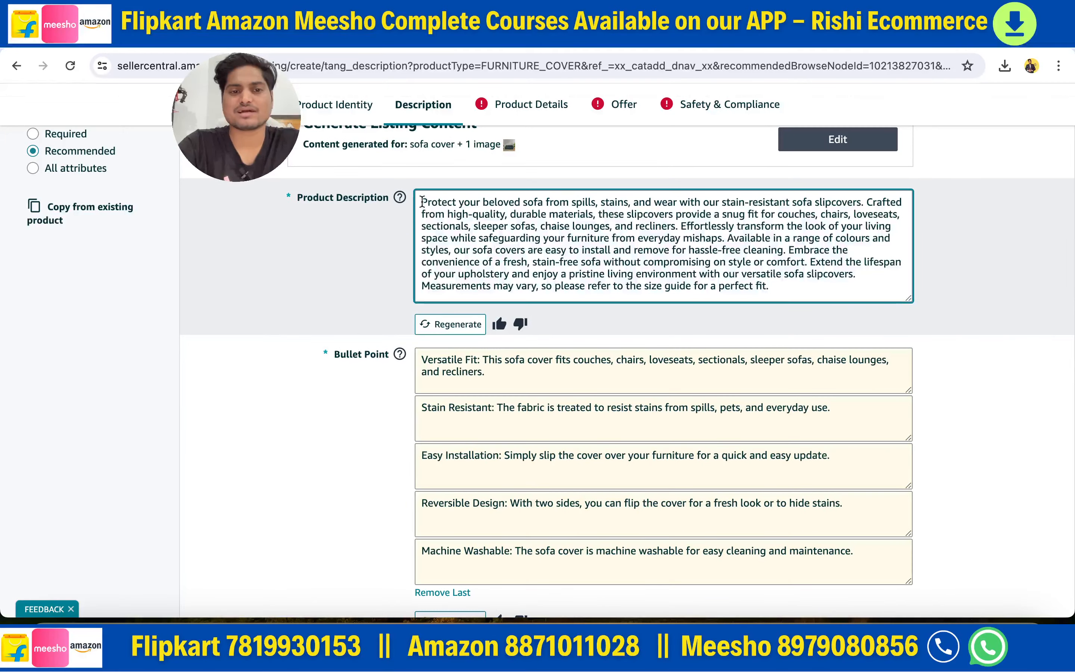
left_click_drag(420, 202, 783, 292)
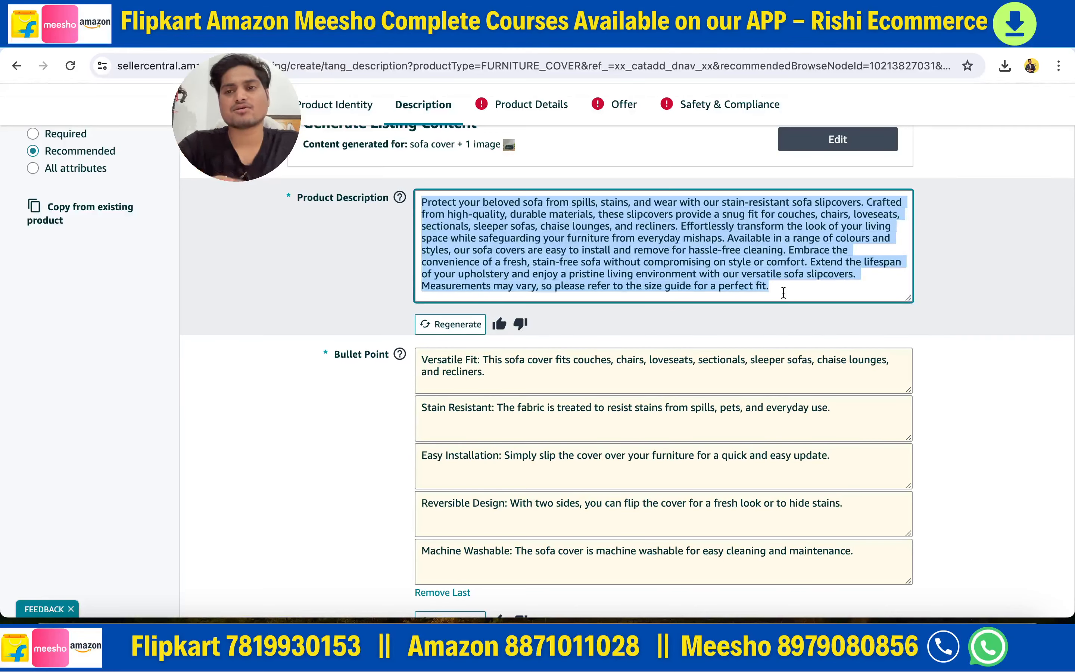
scroll(783, 292, "down", 3)
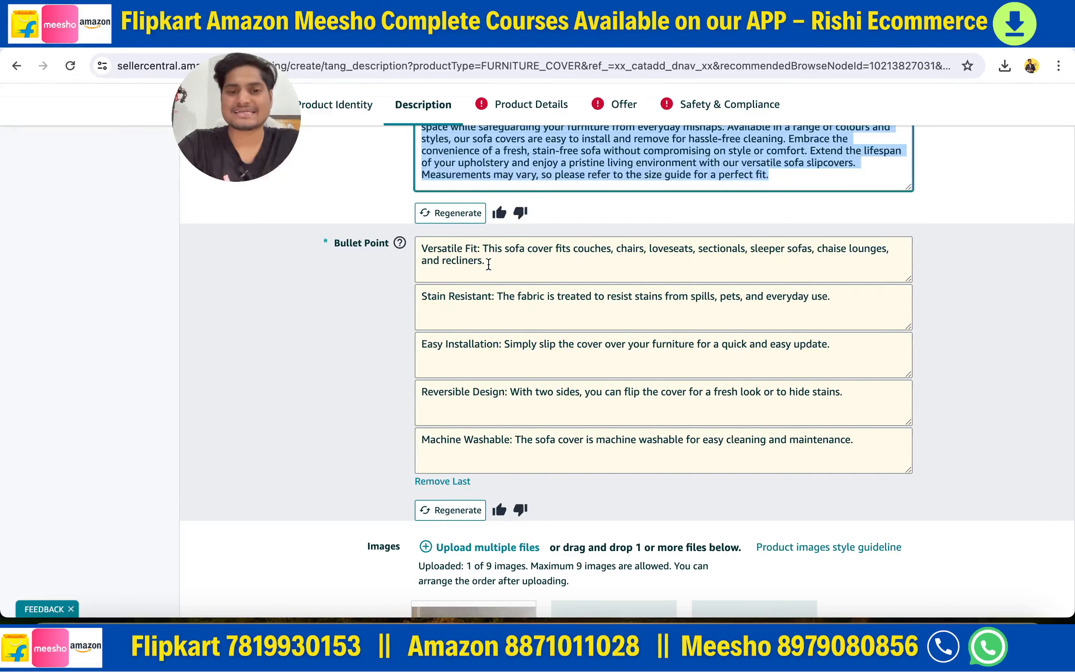
left_click(498, 270)
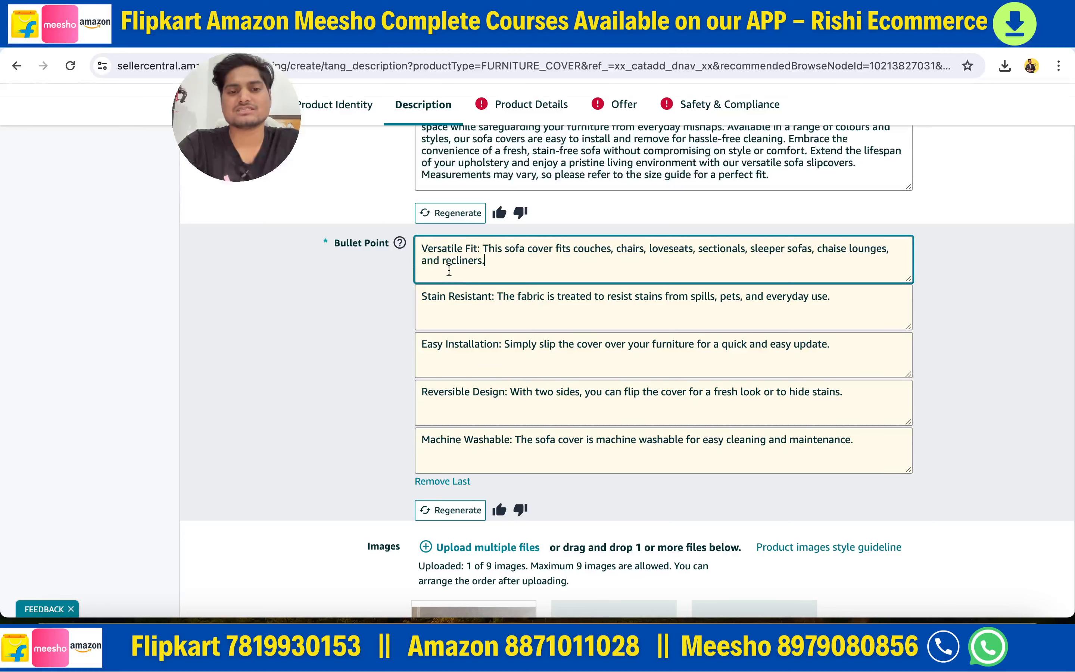
left_click(358, 421)
scroll(358, 421, "down", 3)
scroll(358, 421, "down", 2)
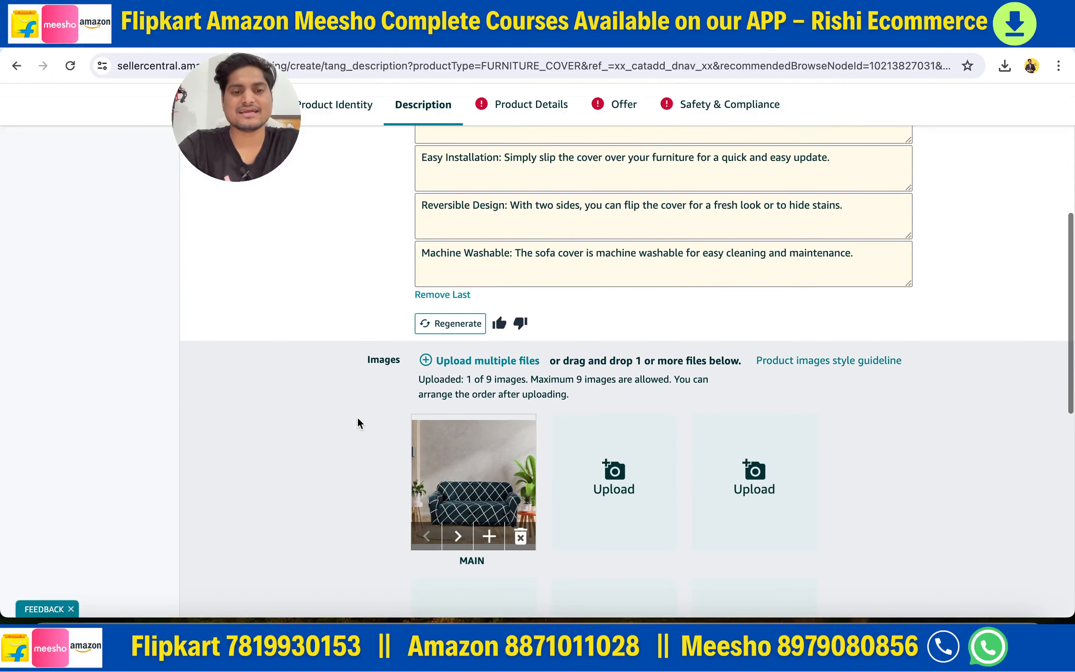
scroll(354, 361, "down", 3)
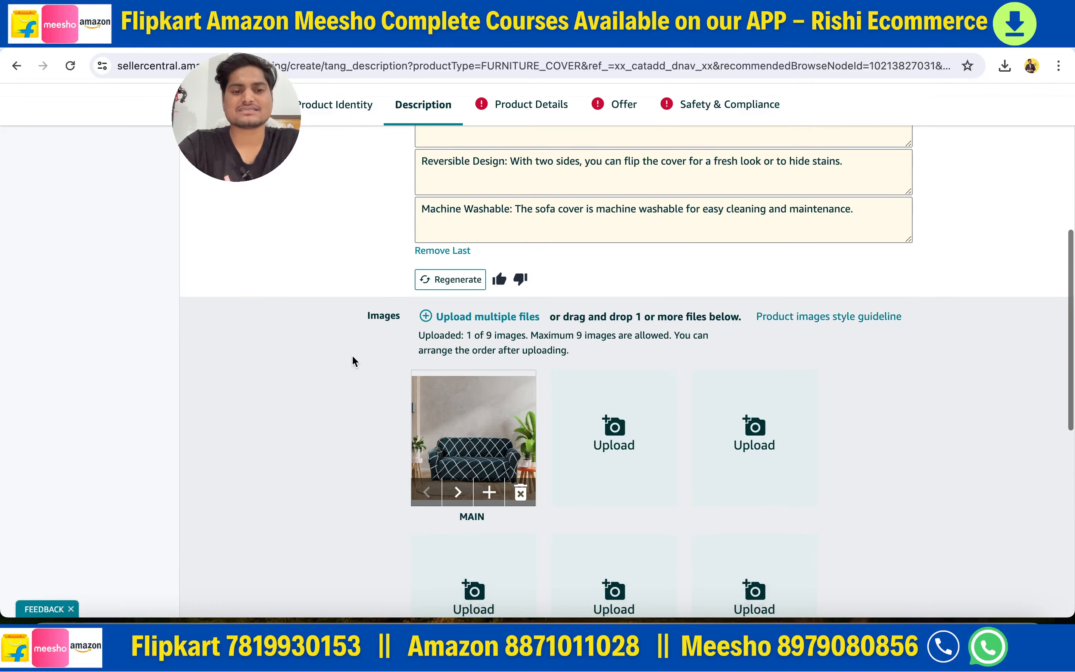
scroll(506, 408, "down", 3)
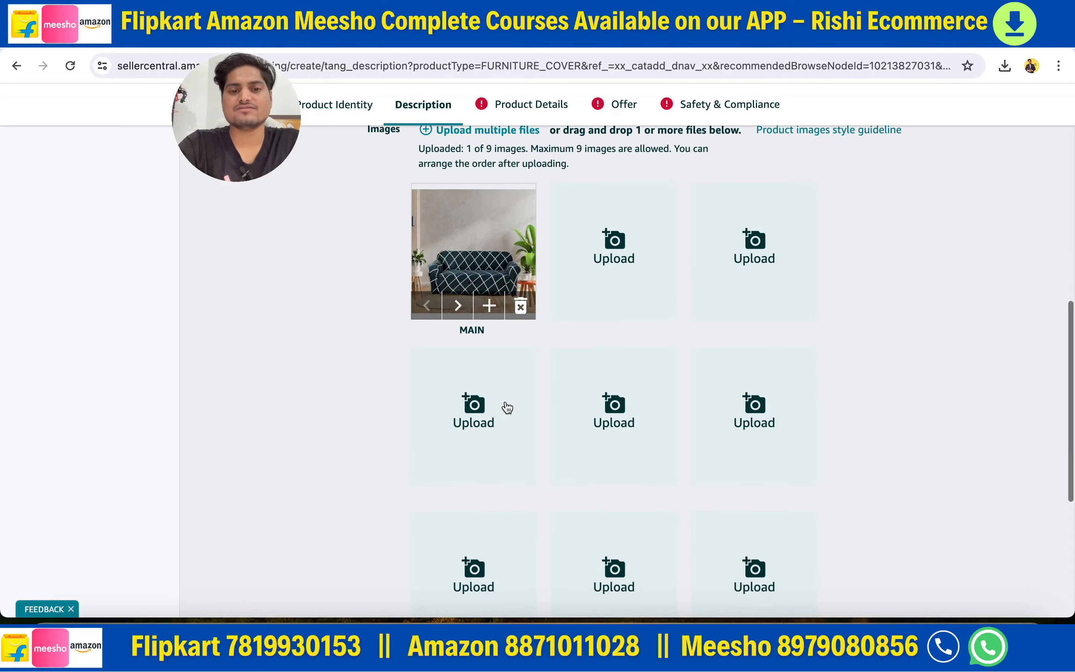
scroll(602, 427, "down", 4)
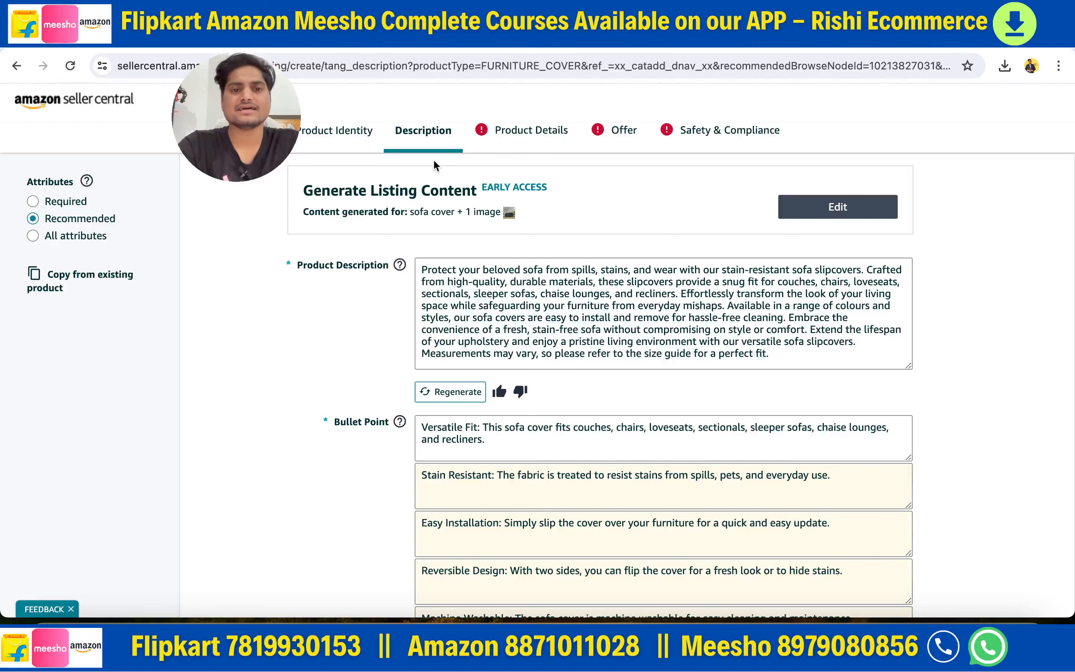
Step: In the Product Details section, set both the manufacturer part number and the model to xyz
left_click(519, 145)
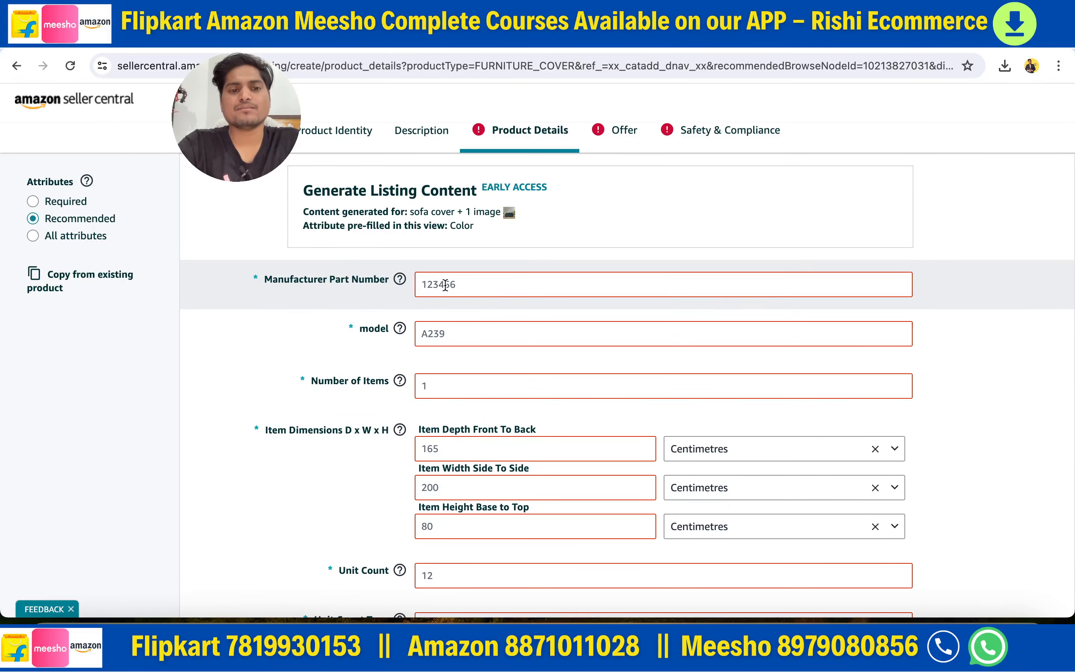
left_click(445, 284)
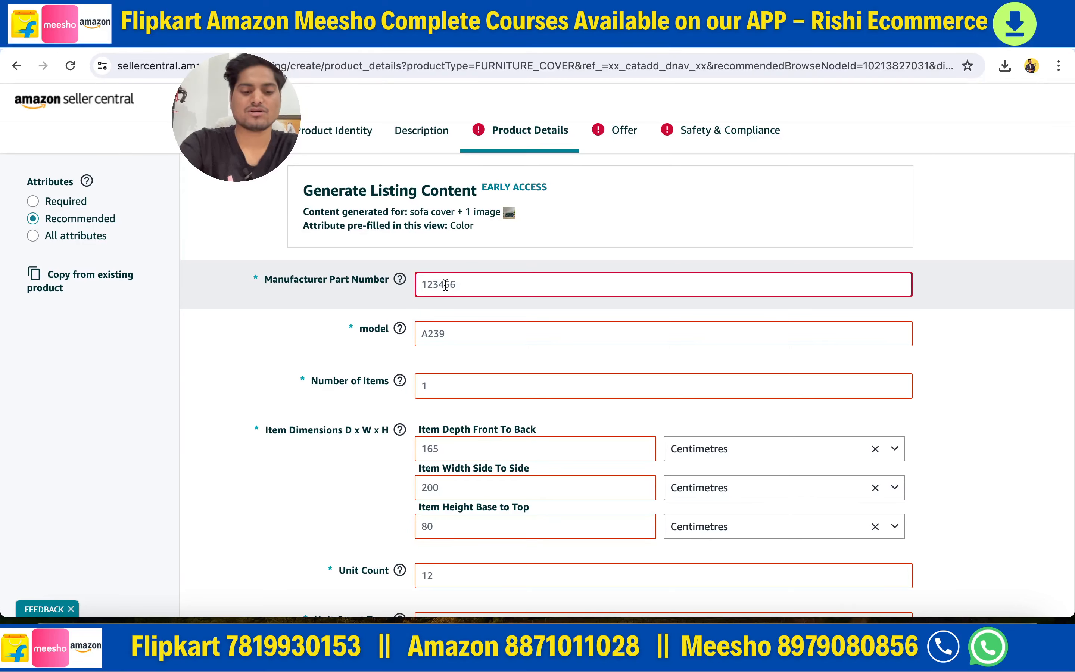
type("xyz")
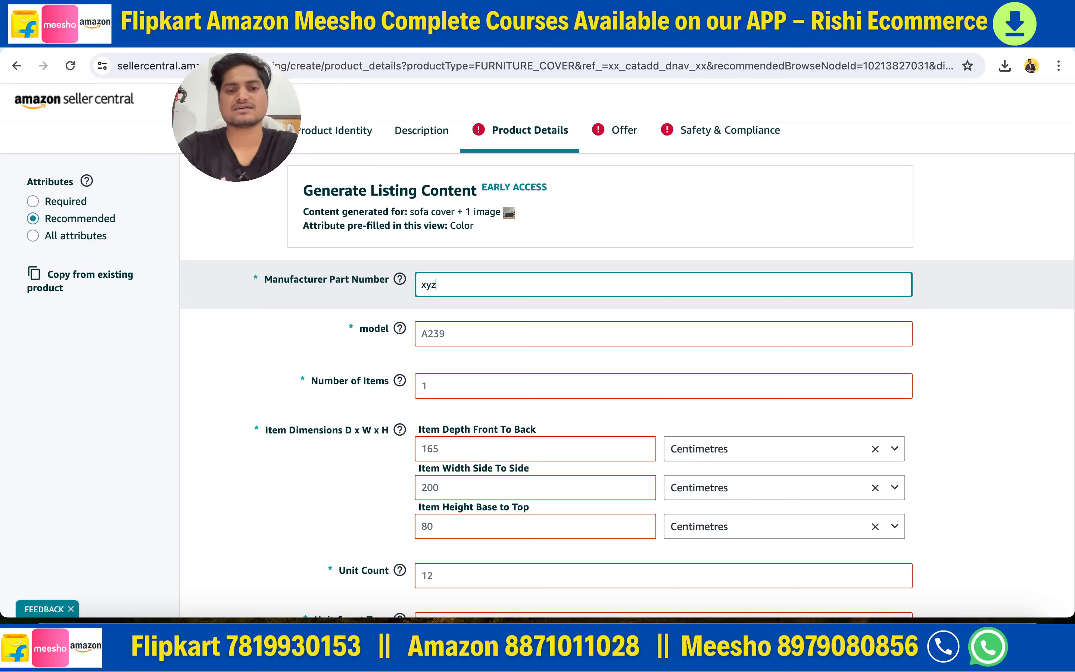
left_click(438, 339)
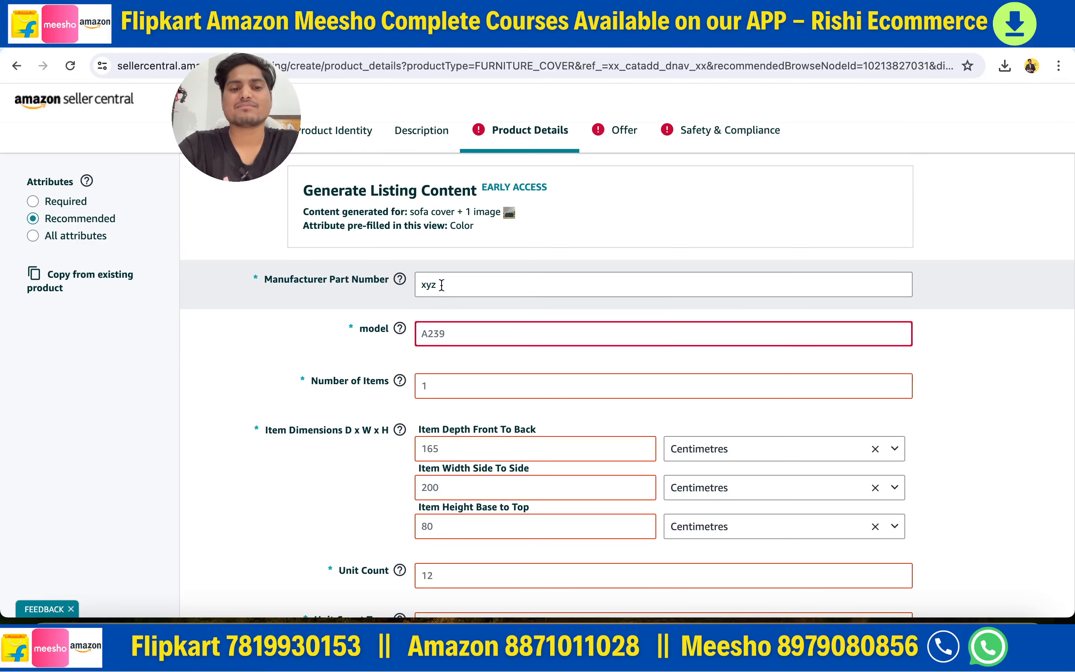
double_click(442, 285)
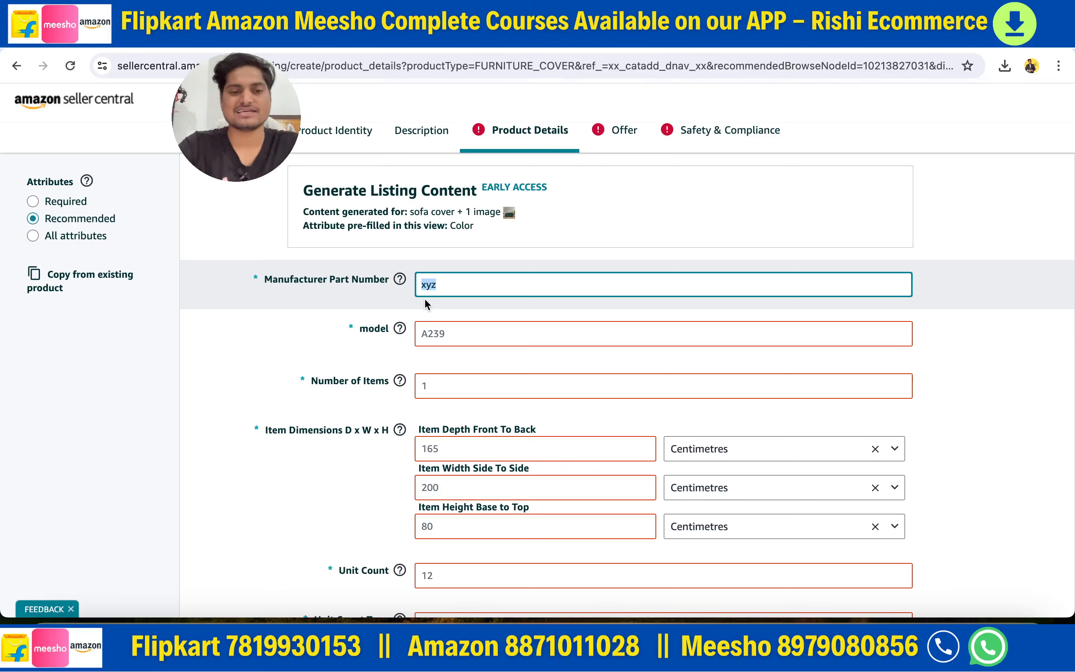
left_click(433, 336)
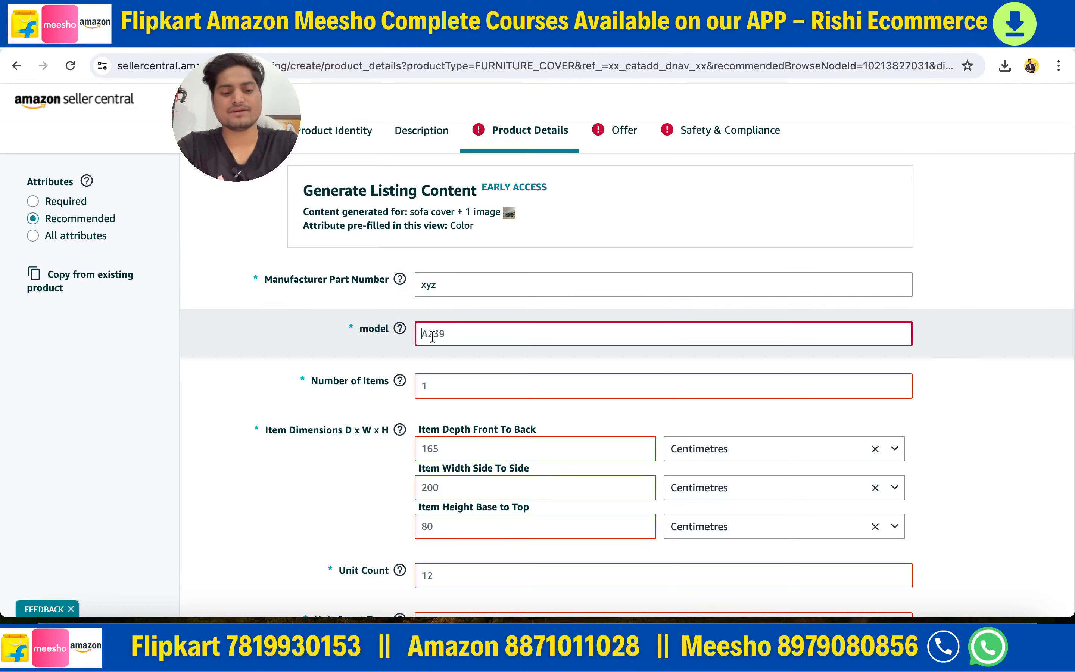
type("xy")
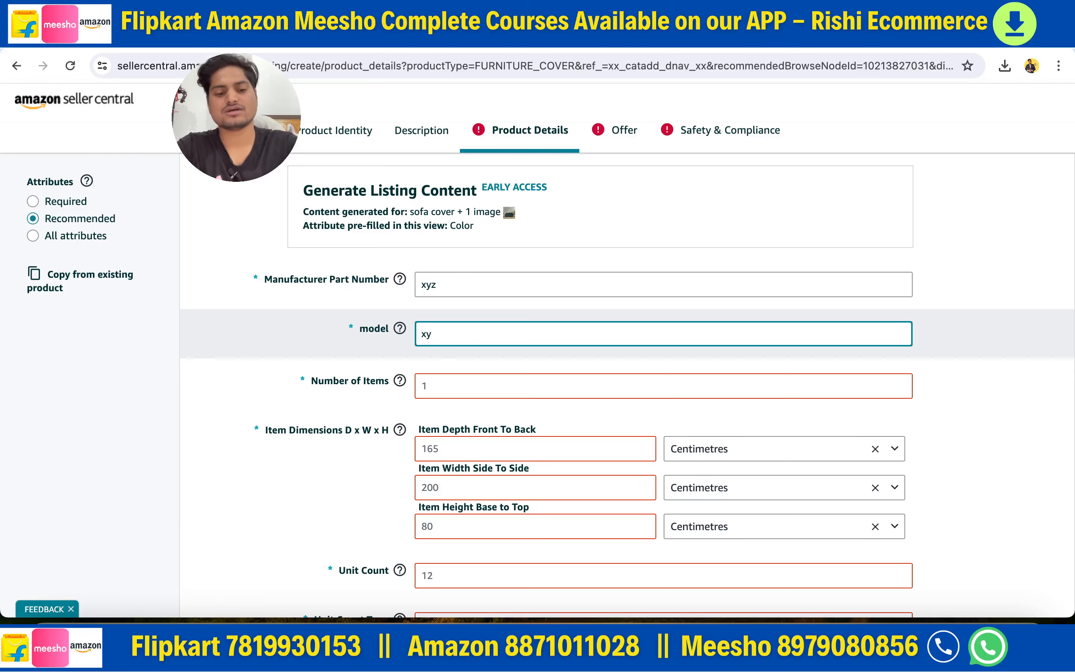
type("z")
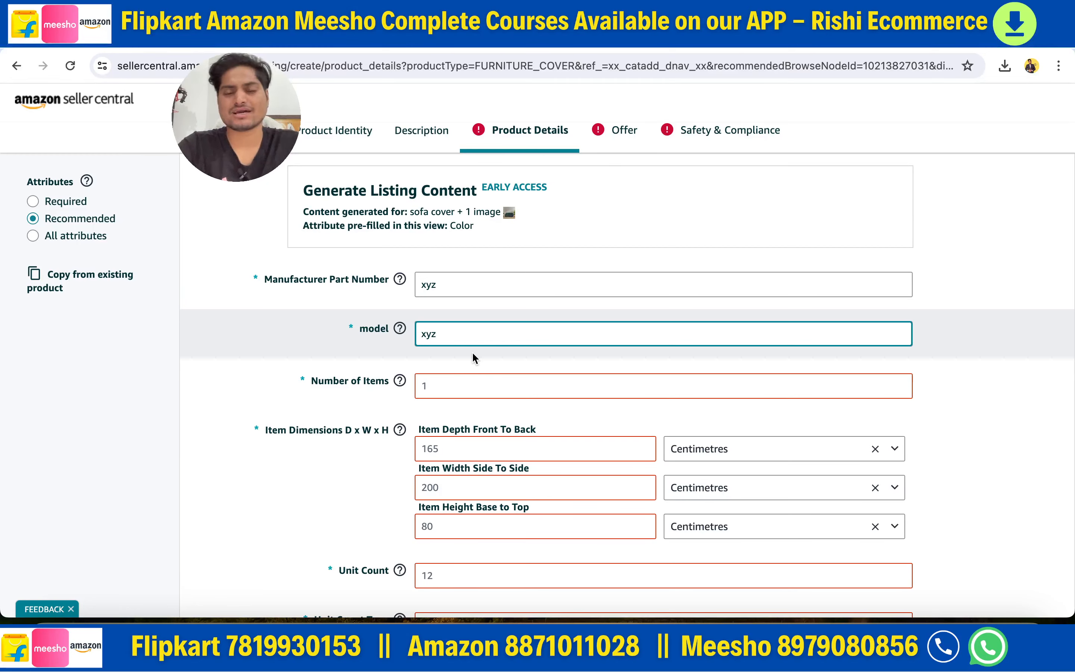
Step: Set the number of items to 1 in the product details
scroll(475, 313, "down", 2)
mouse_move(400, 230)
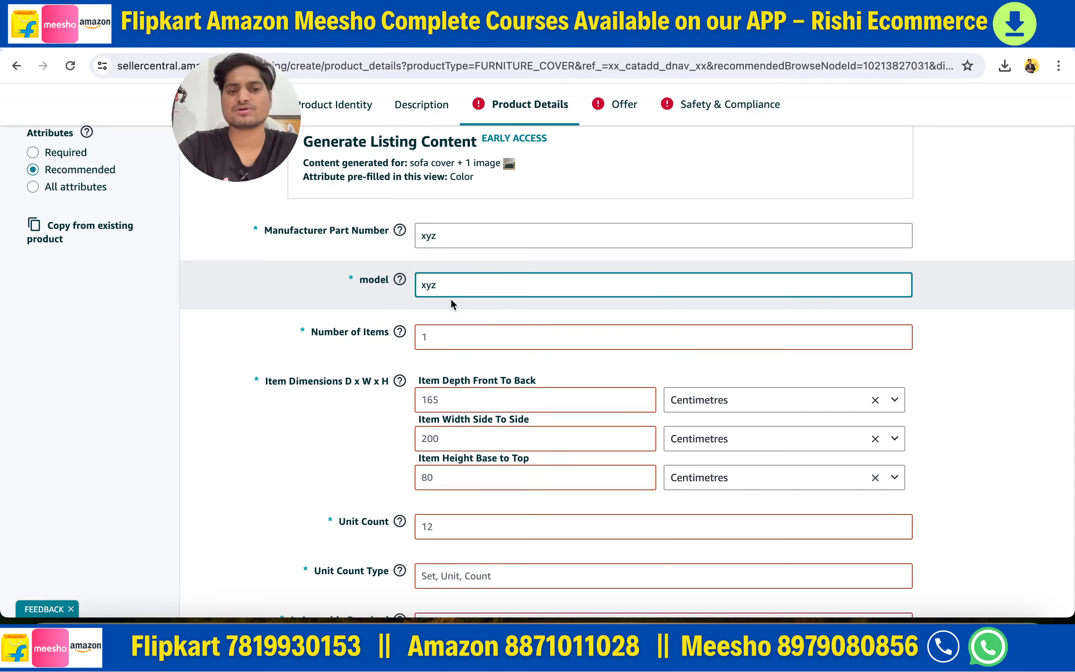
scroll(449, 315, "down", 1)
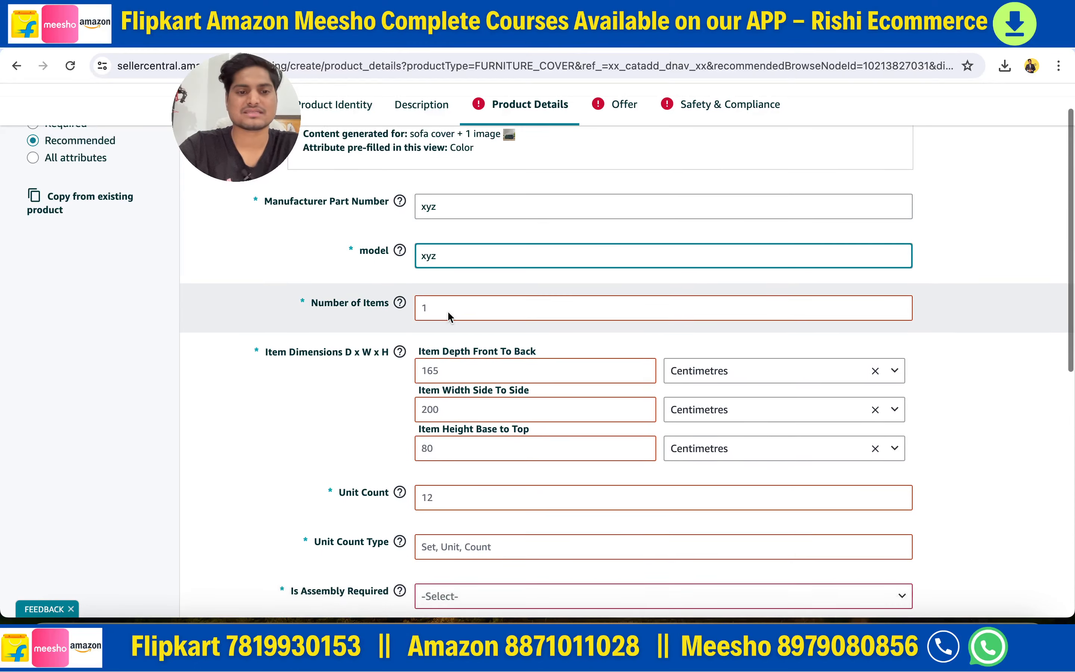
scroll(449, 316, "down", 1)
left_click(446, 269)
type("1")
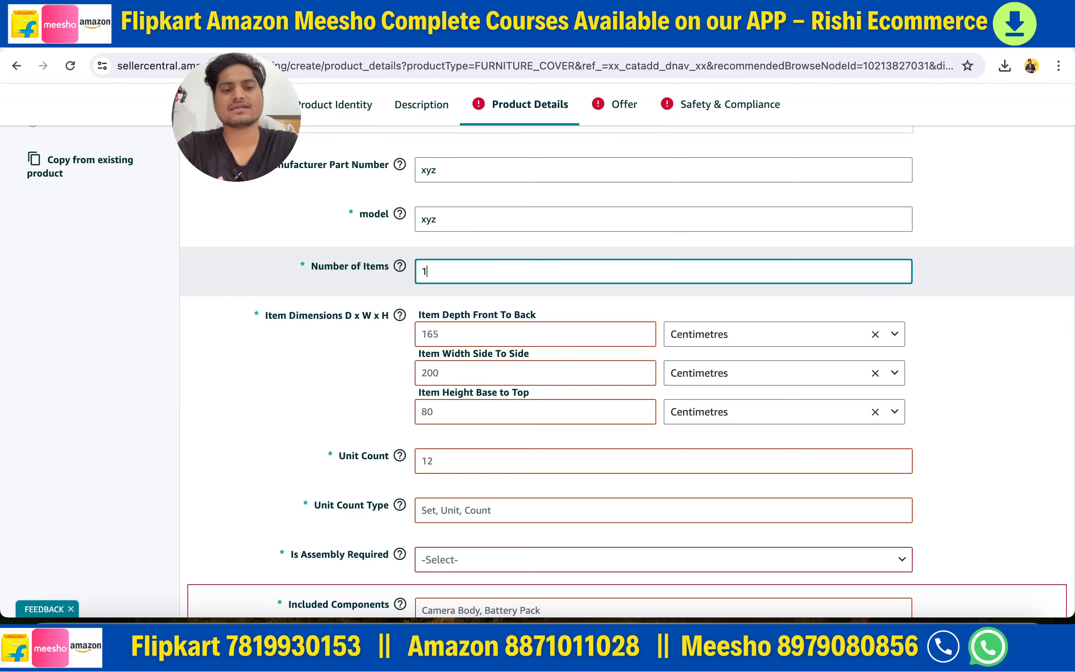
left_click(326, 383)
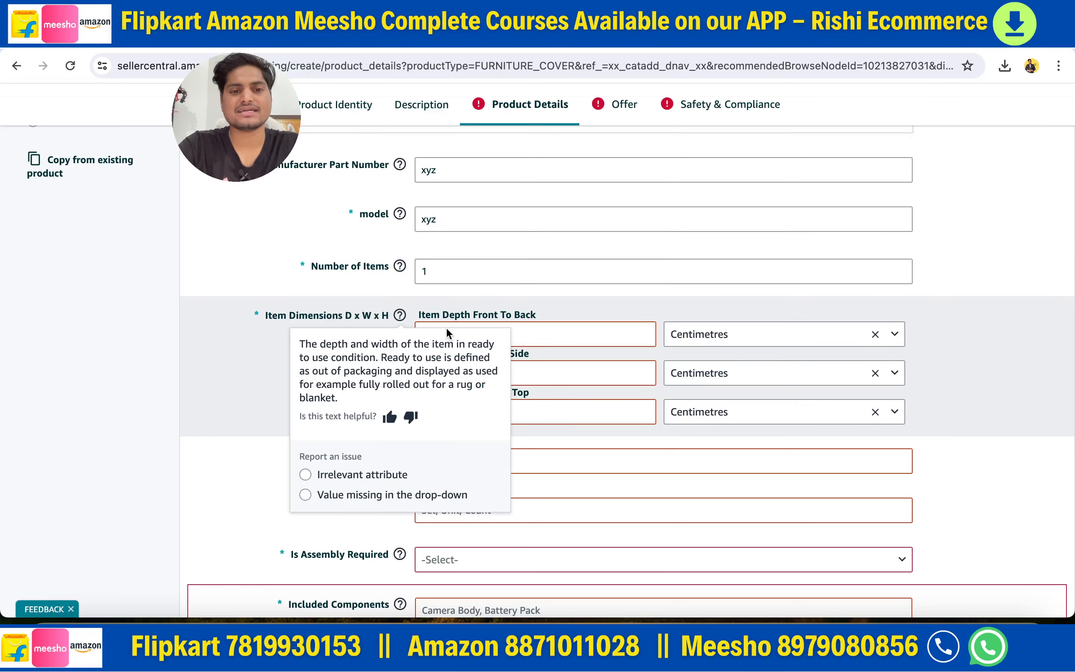
Step: Enter the item dimensions in centimetres: depth front to back 5, width side to side 6, height base to top 8
left_click(524, 334)
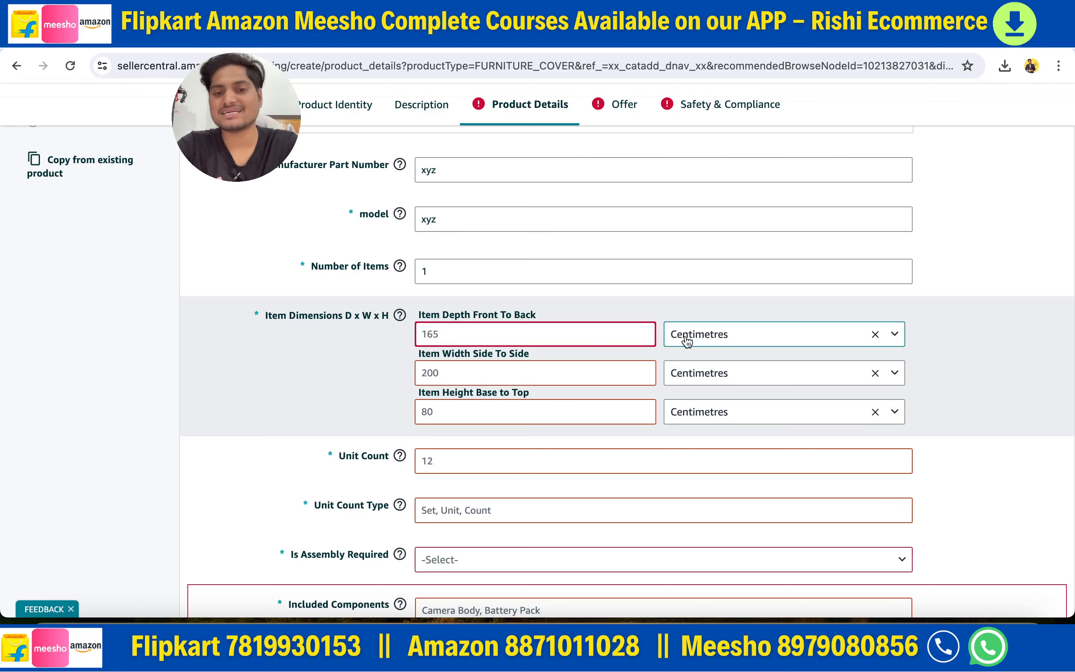
type("5")
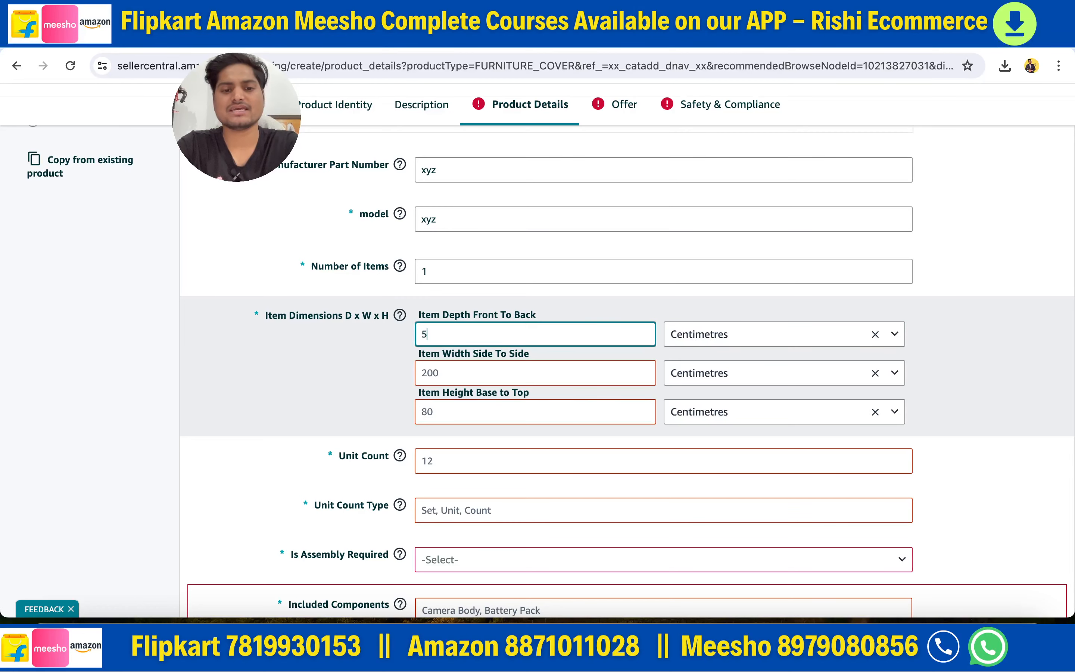
left_click(477, 374)
type("6")
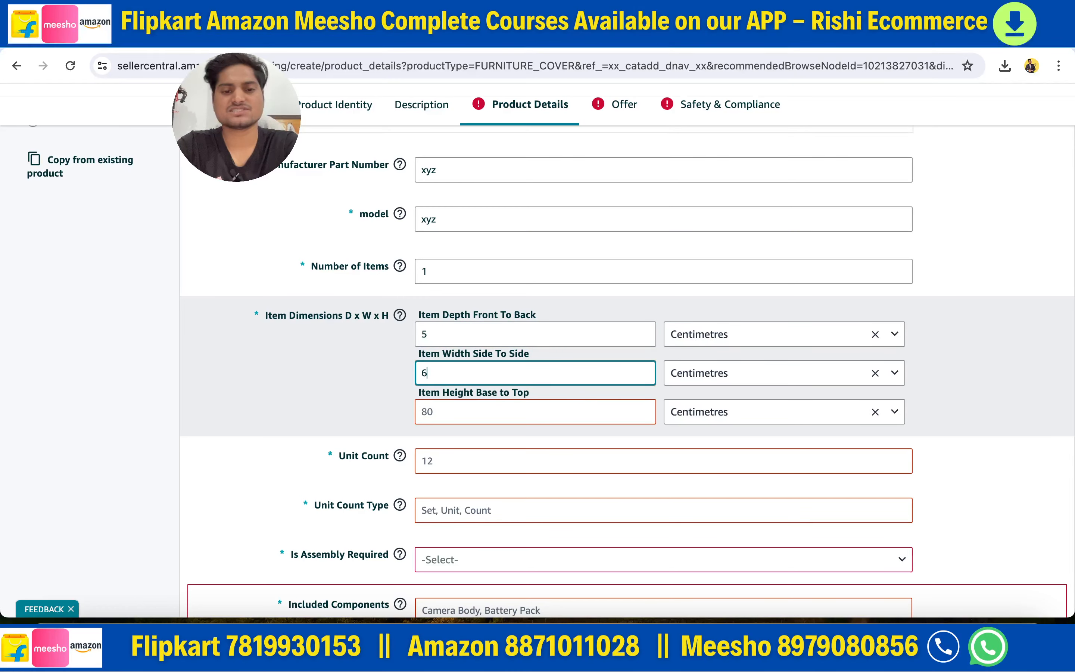
left_click(464, 413)
type("8")
left_click(313, 415)
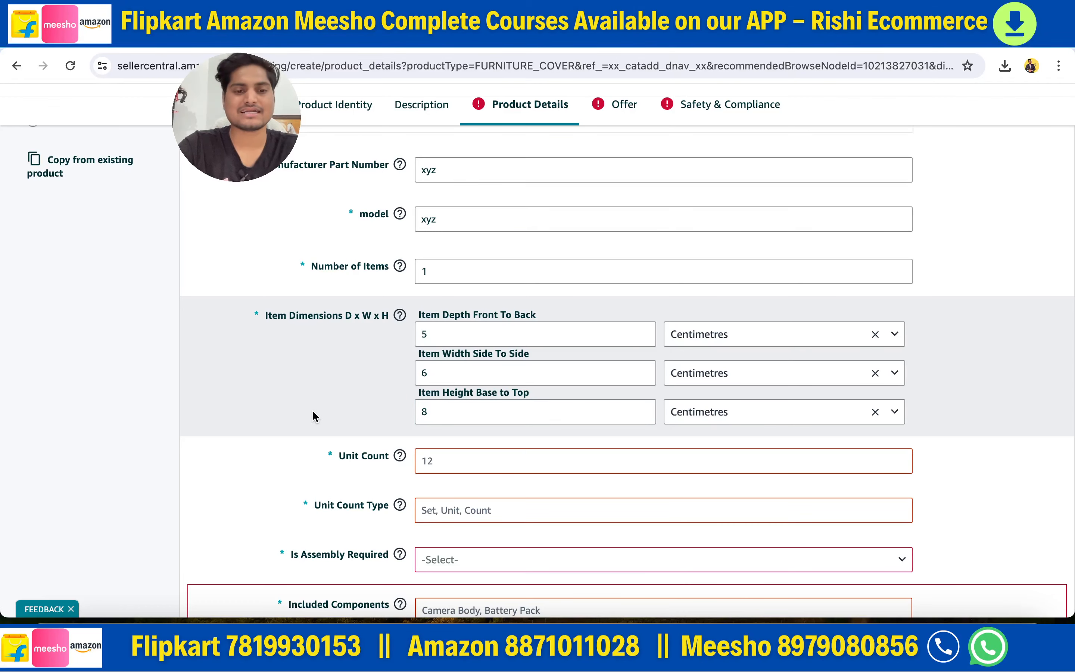
scroll(313, 413, "down", 2)
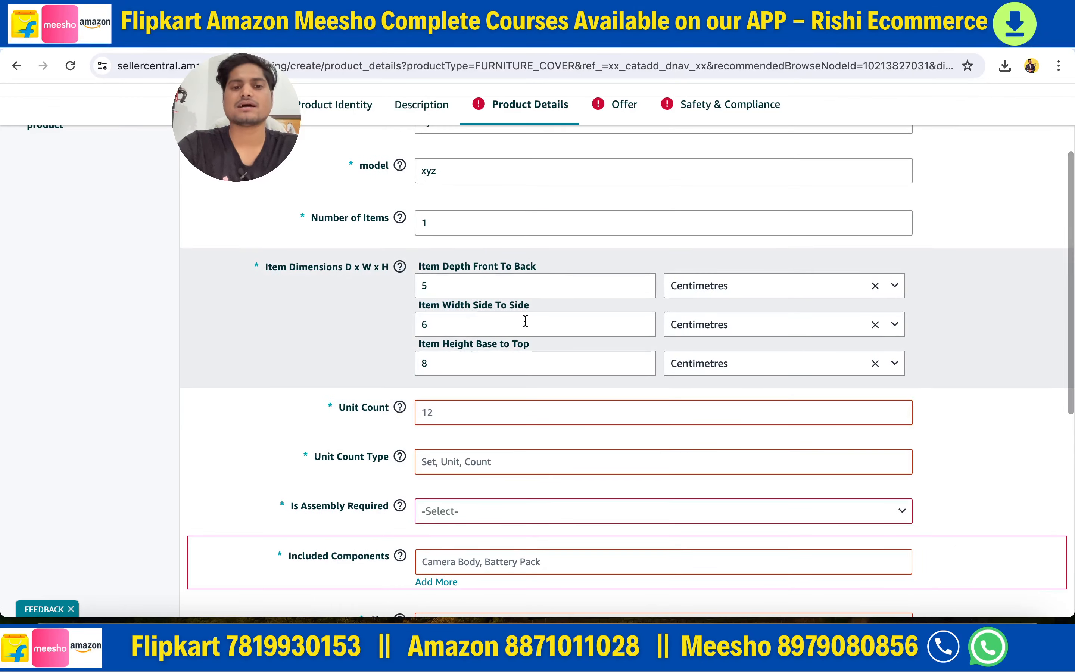
scroll(507, 344, "down", 2)
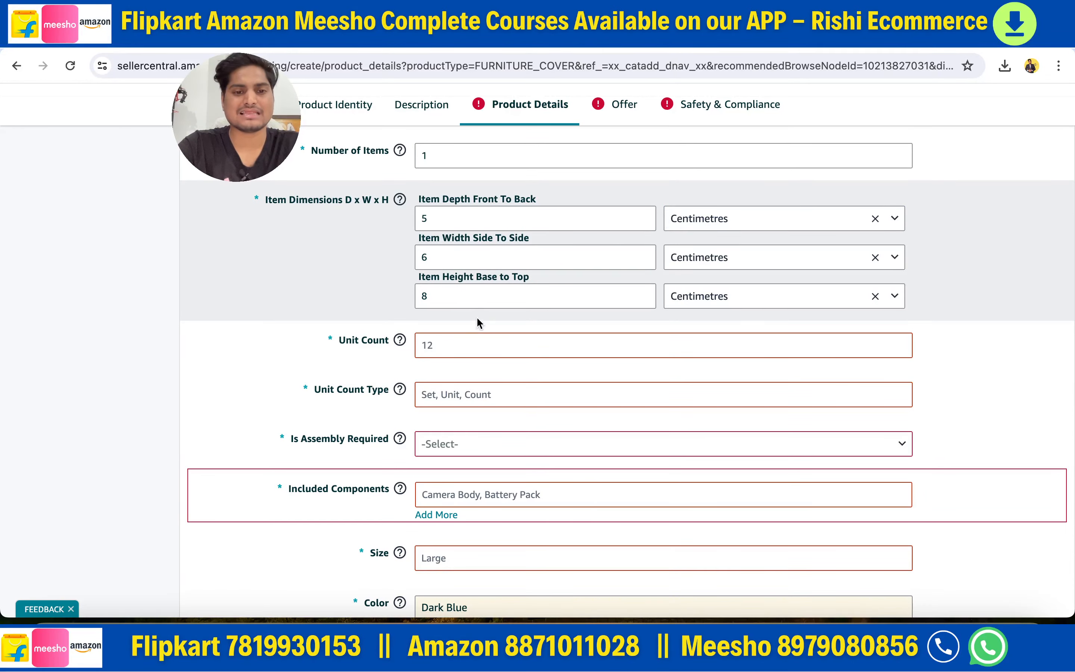
Step: Set the unit count to 1 and the unit count type to Set in the product details
left_click(895, 217)
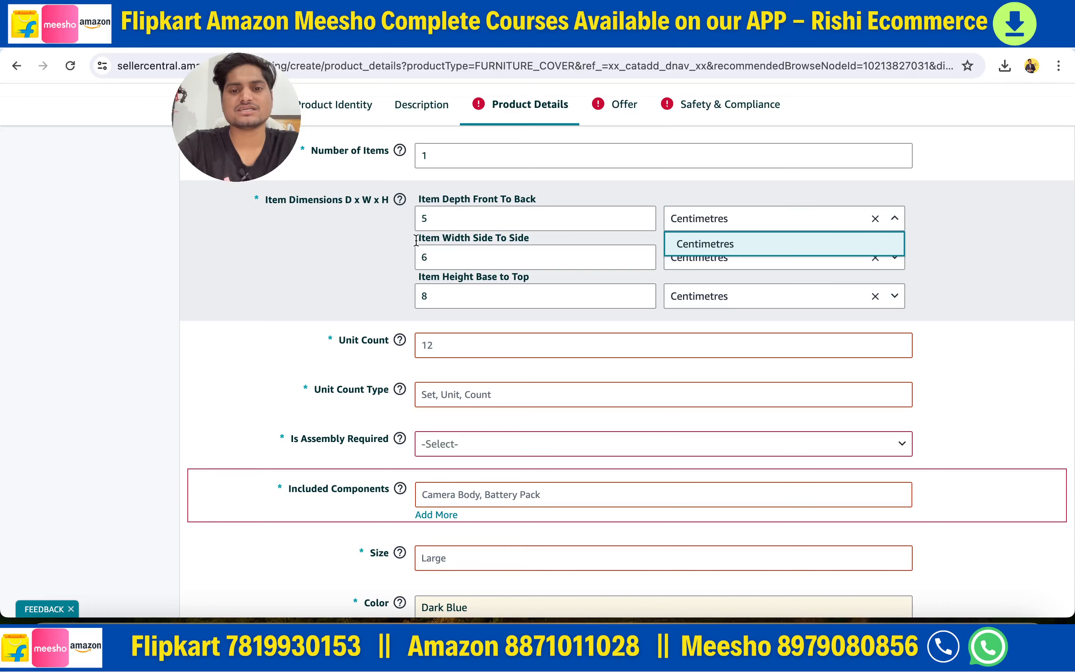
left_click(293, 269)
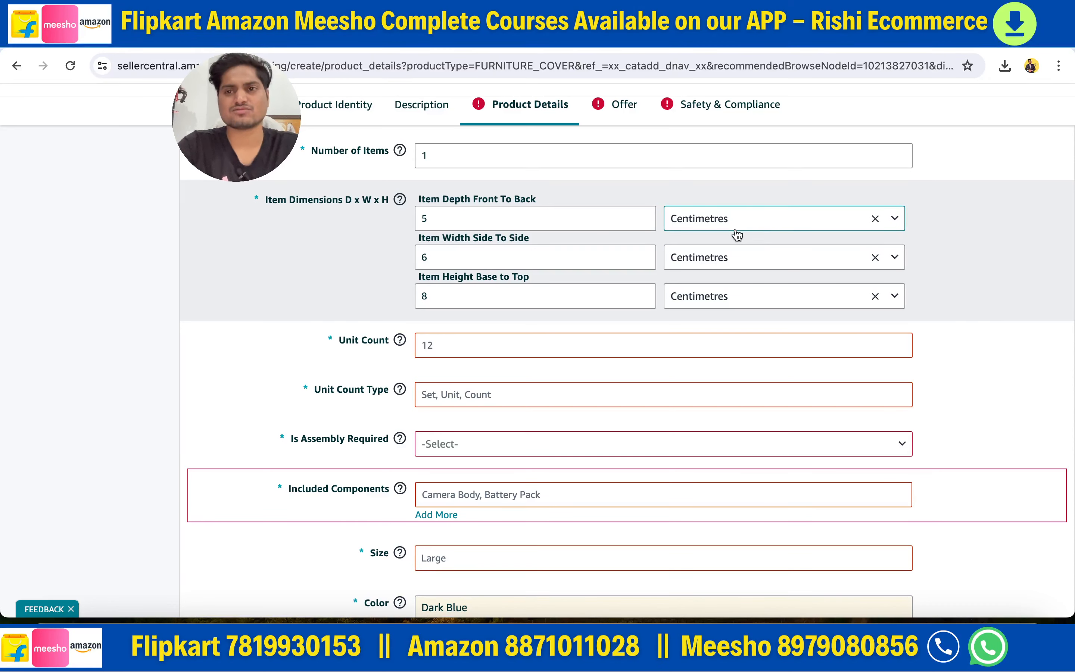
scroll(349, 289, "down", 2)
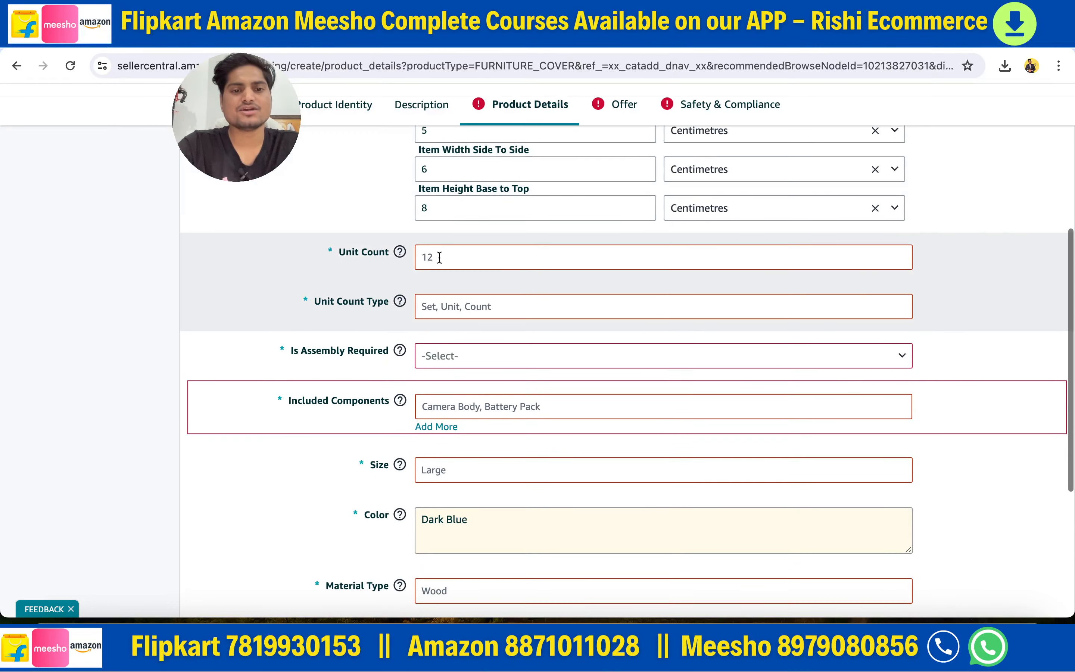
left_click(444, 257)
type("1")
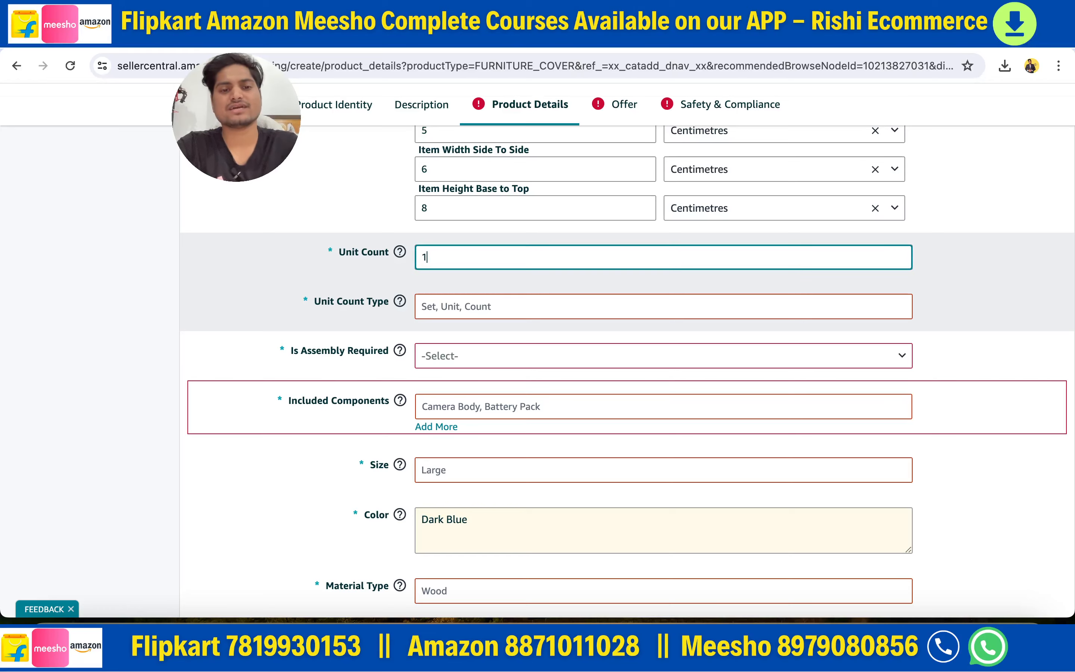
left_click(458, 309)
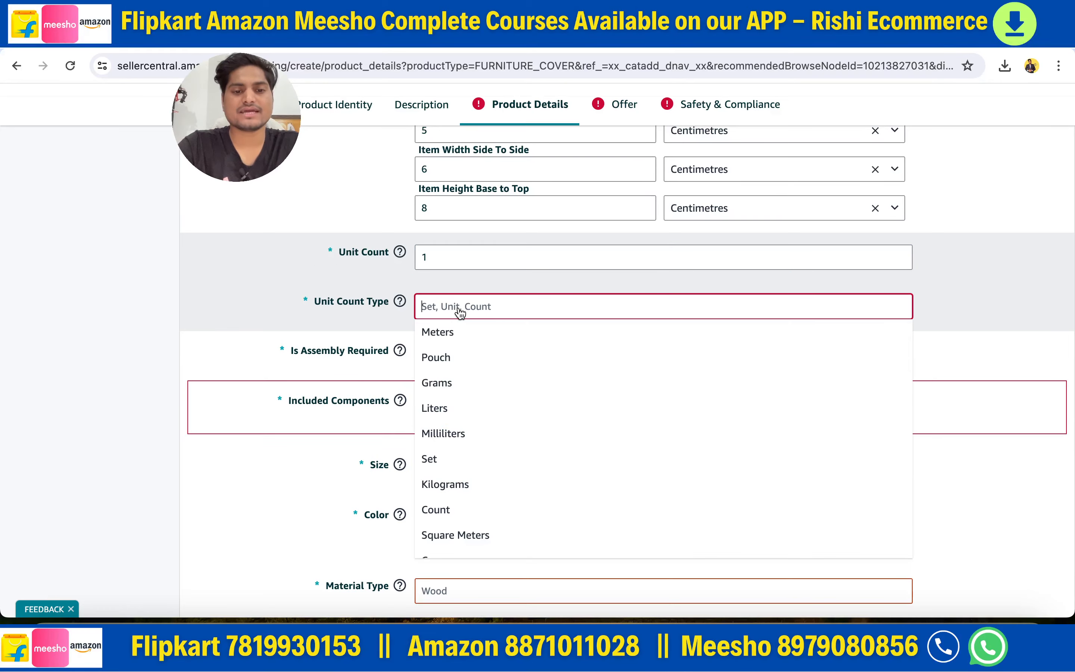
left_click(465, 464)
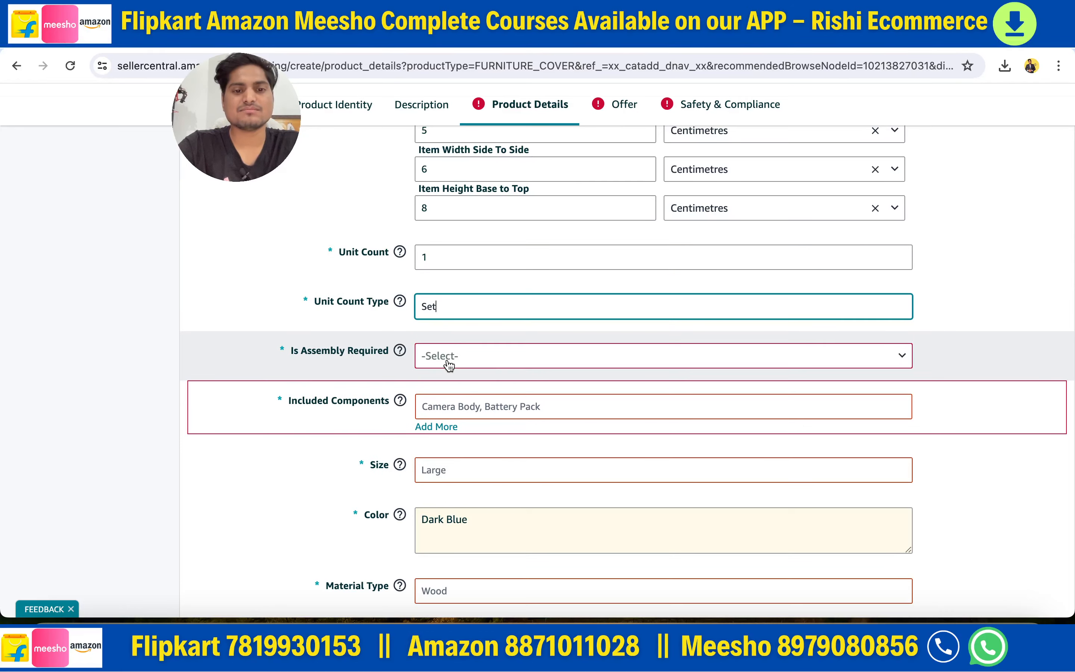
Step: Mark assembly required as No and enter "no" for the included components
left_click(449, 362)
scroll(445, 406, "down", 3)
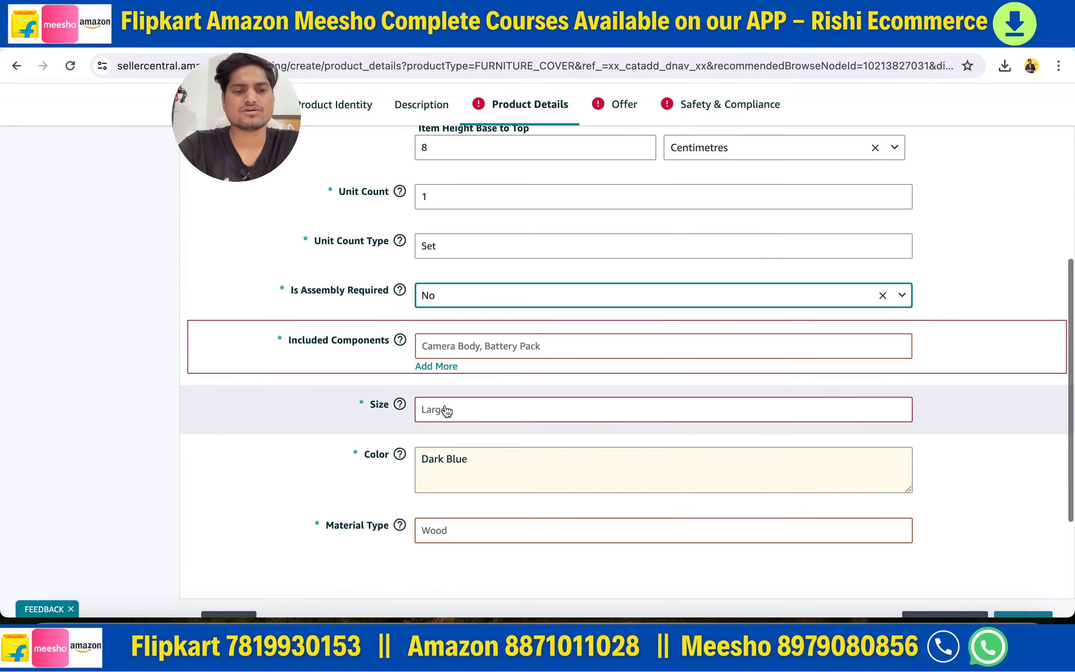
left_click(470, 300)
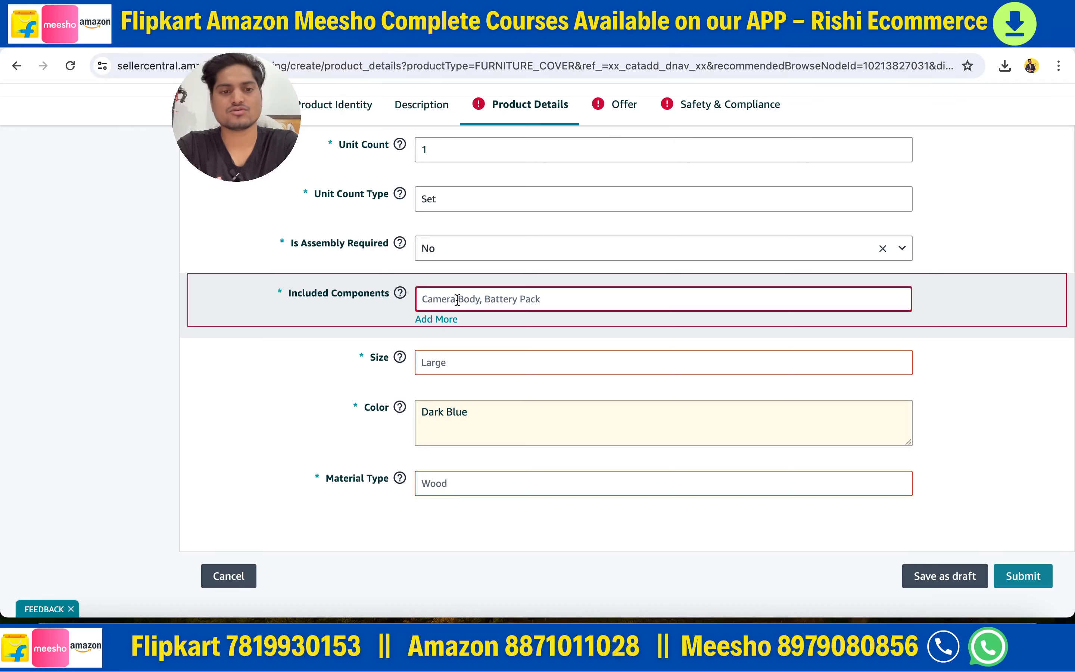
type("no")
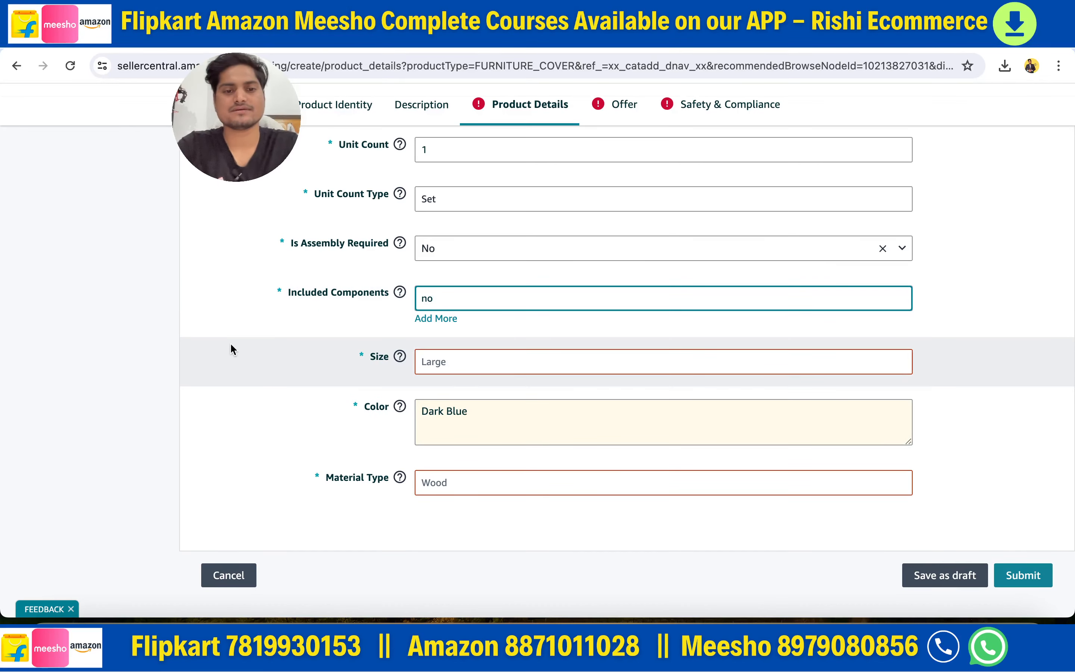
Step: Choose Medium as the size and Cotton as the material type
left_click(439, 368)
left_click(443, 369)
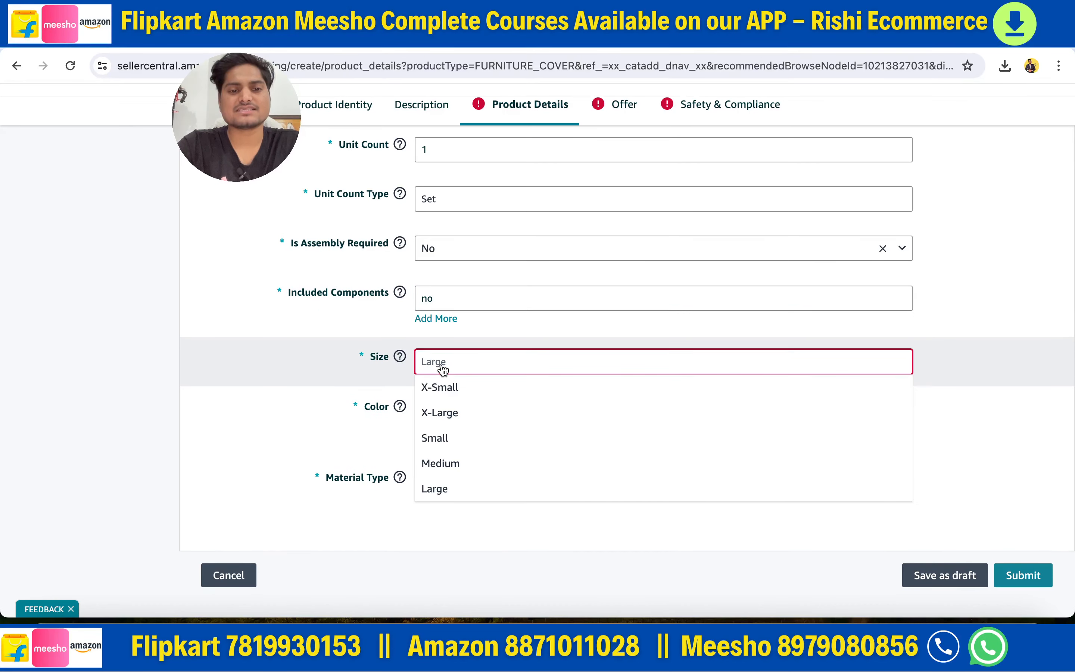
left_click(450, 464)
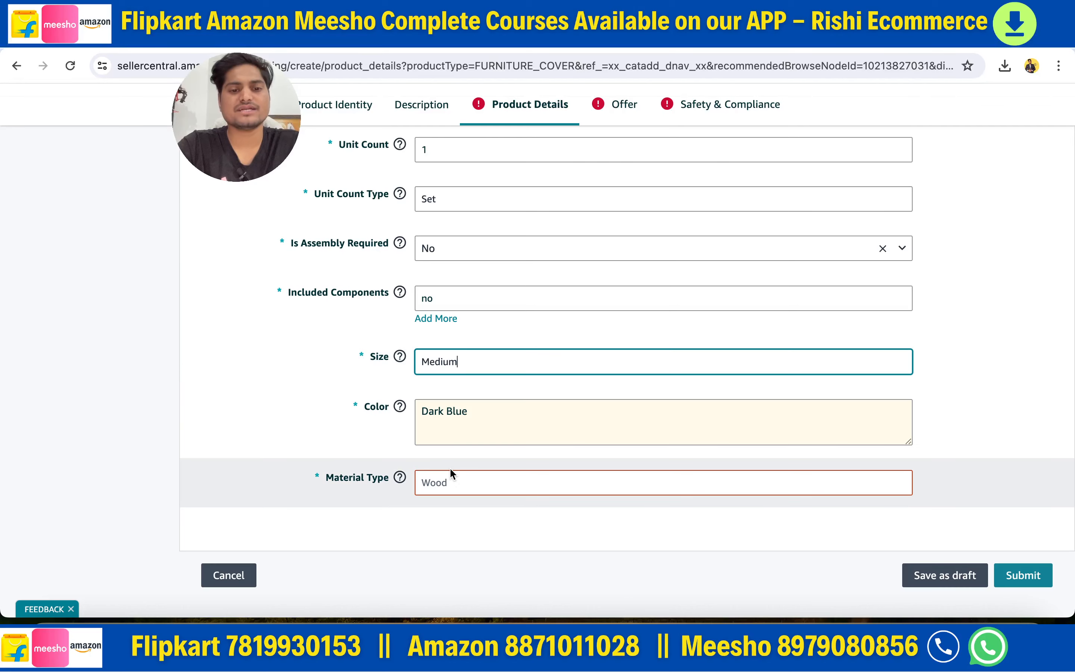
left_click_drag(428, 412, 477, 413)
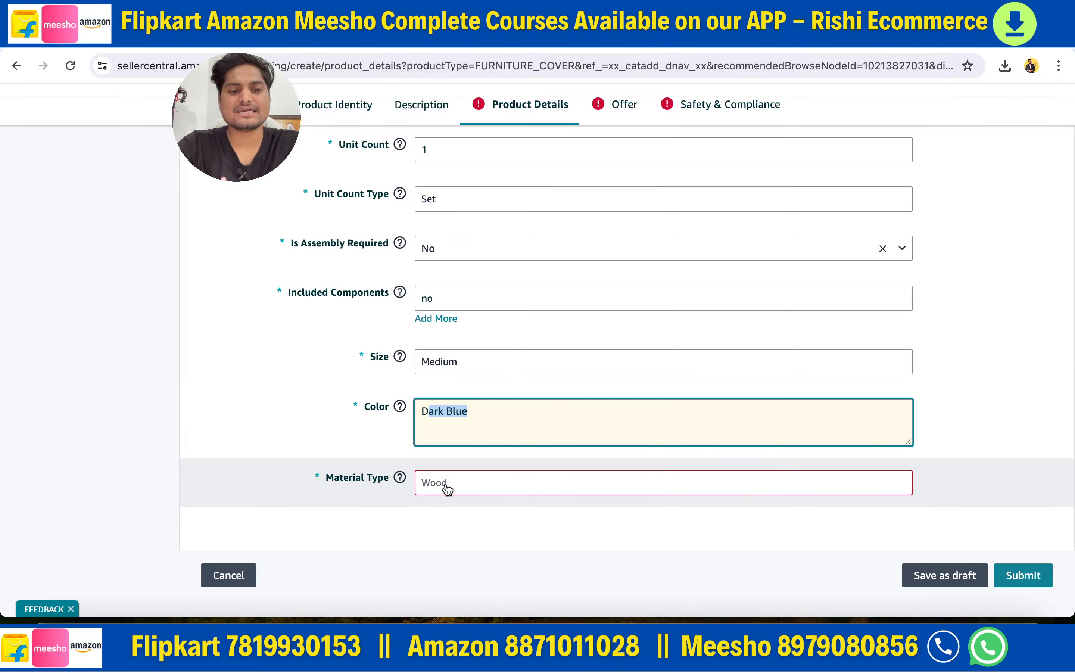
left_click(447, 489)
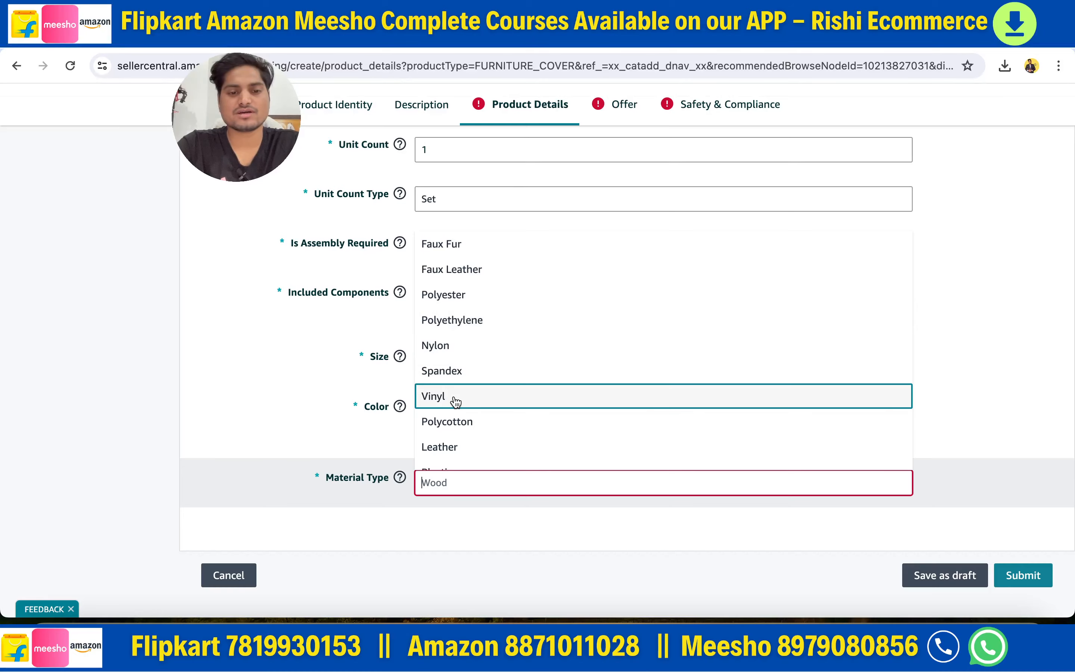
scroll(456, 402, "down", 3)
left_click(477, 380)
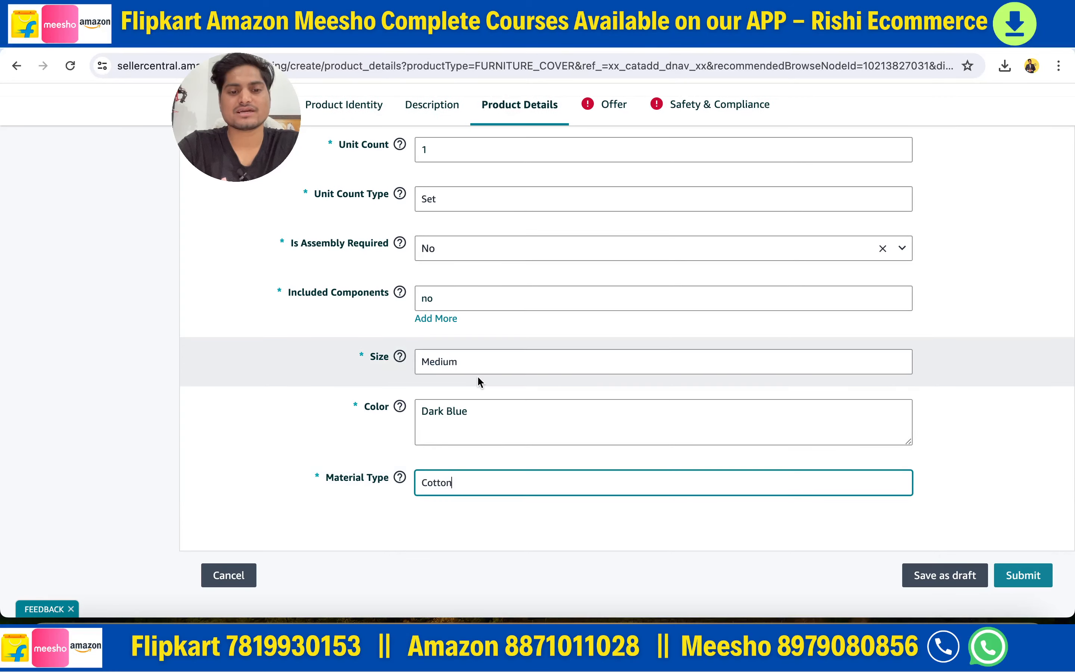
Step: Go to the listing's Offer section and set the seller SKU to "dark blue sofa cover 011"
scroll(534, 244, "up", 10)
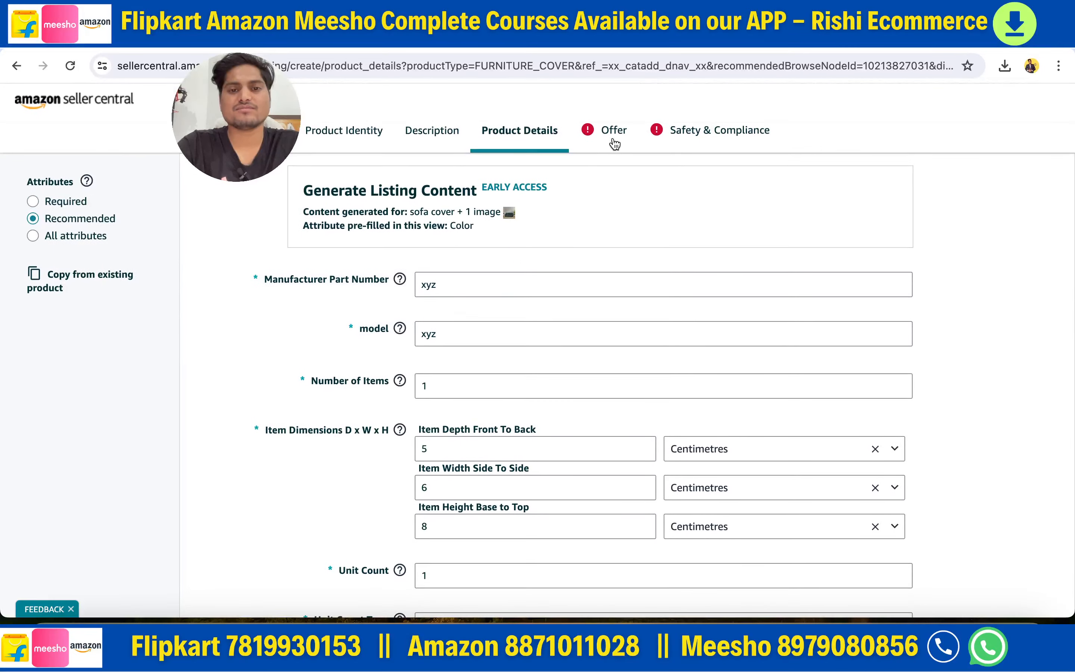
left_click(613, 143)
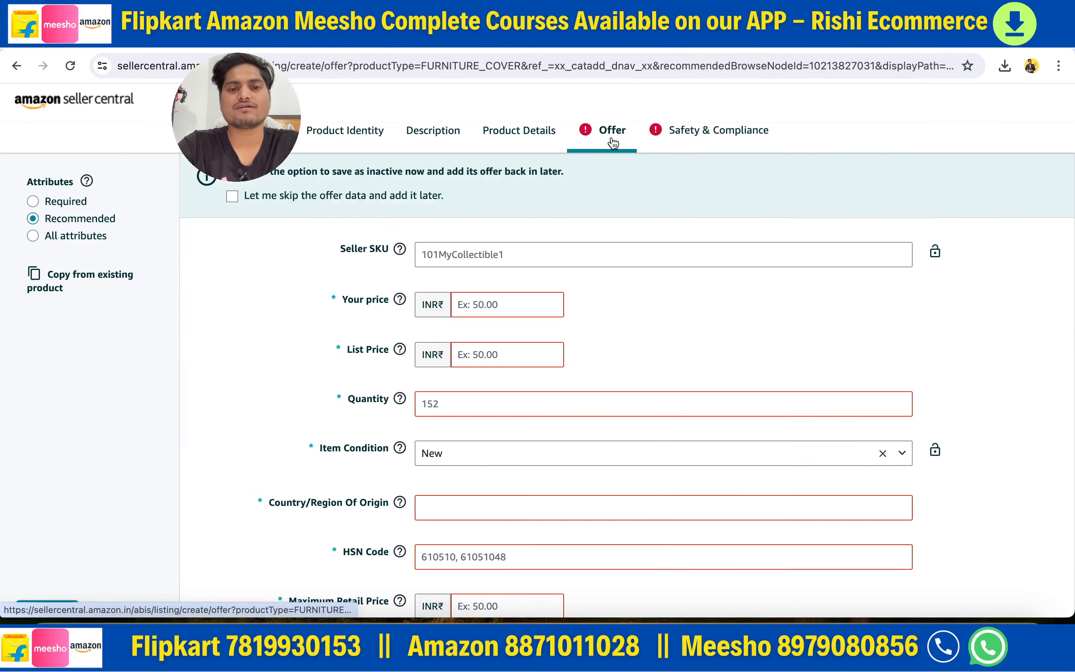
left_click(444, 258)
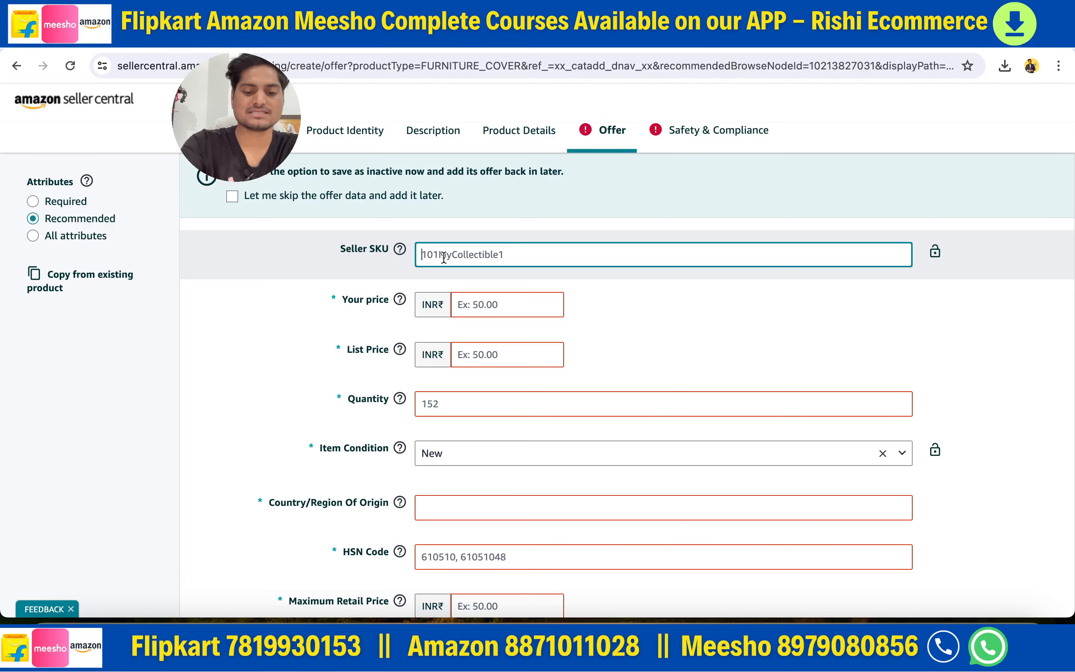
type("dark blue sofa cover 011")
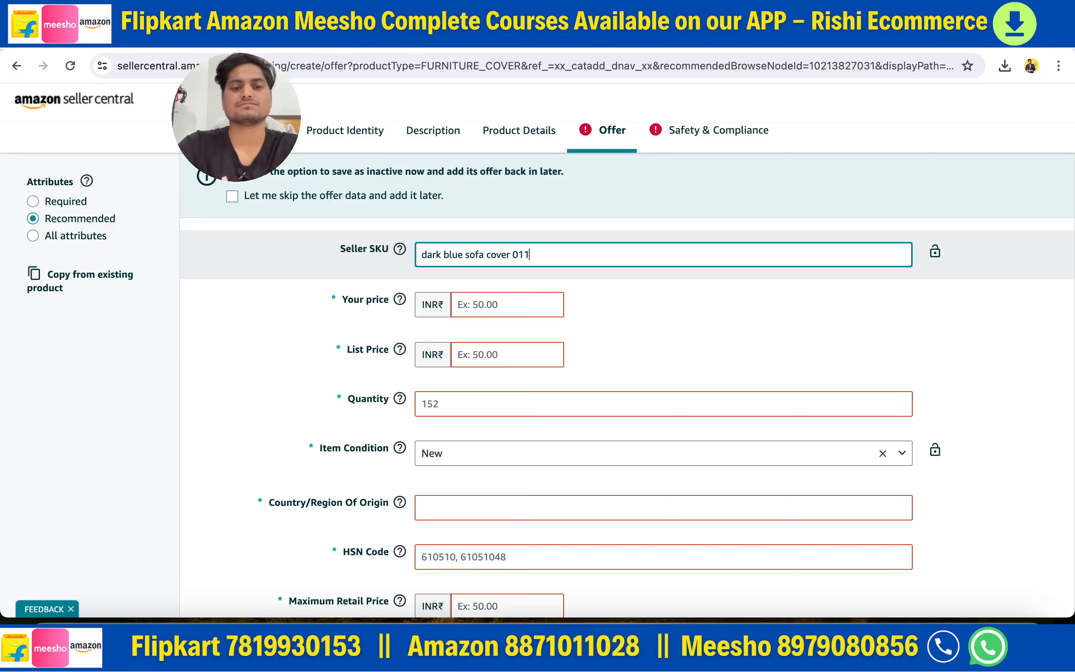
left_click(236, 414)
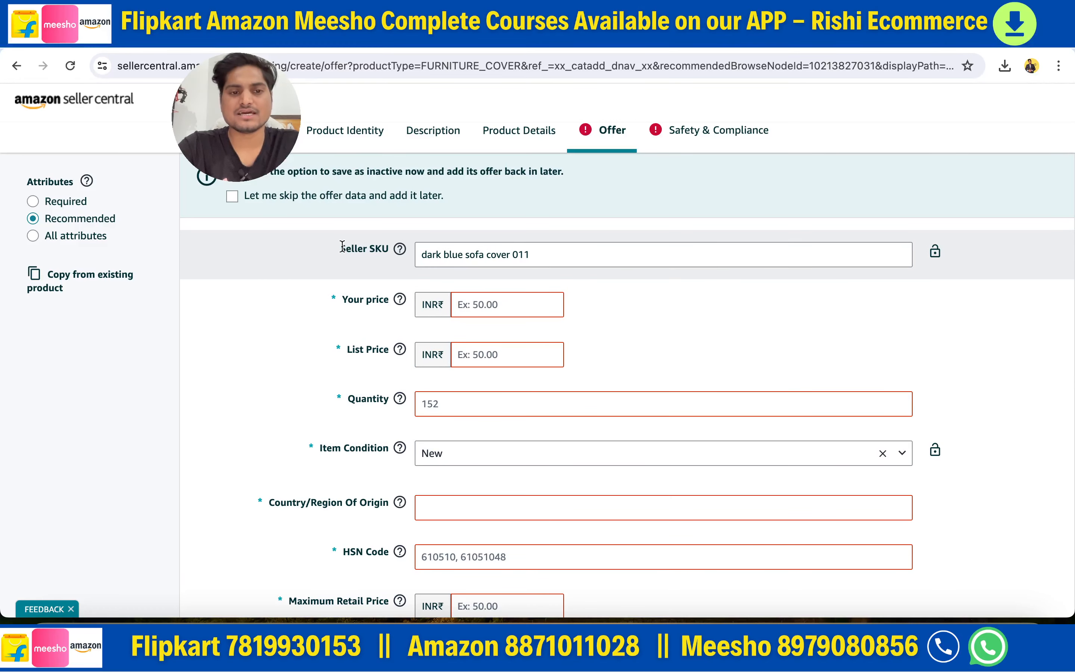
left_click_drag(341, 247, 615, 273)
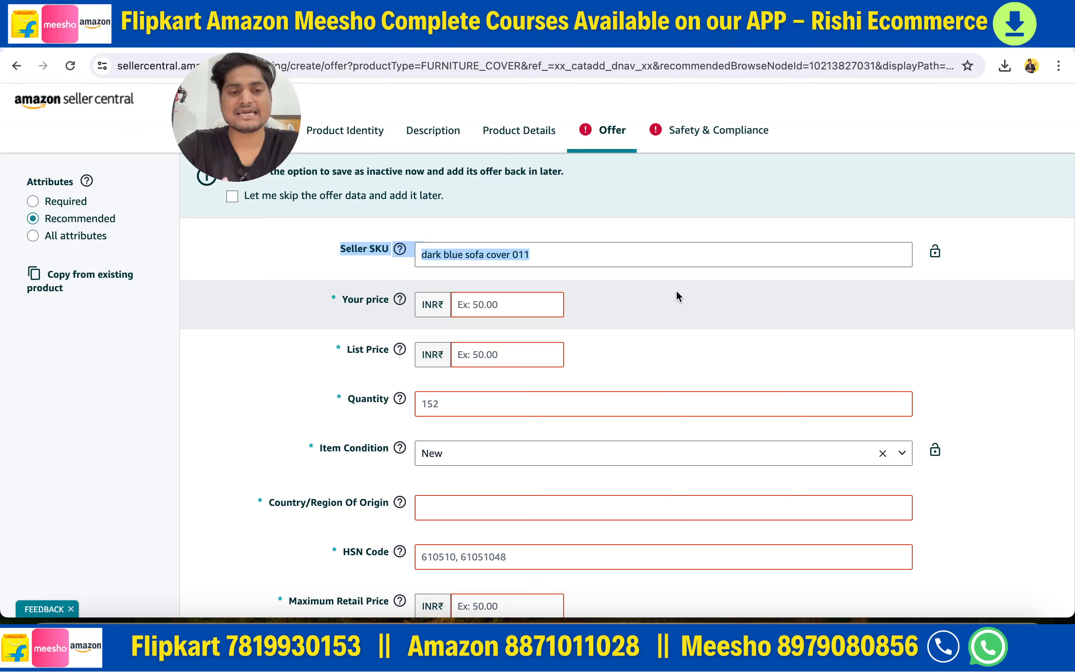
Step: Set your price to INR 399 and the list price to INR 599
left_click(494, 307)
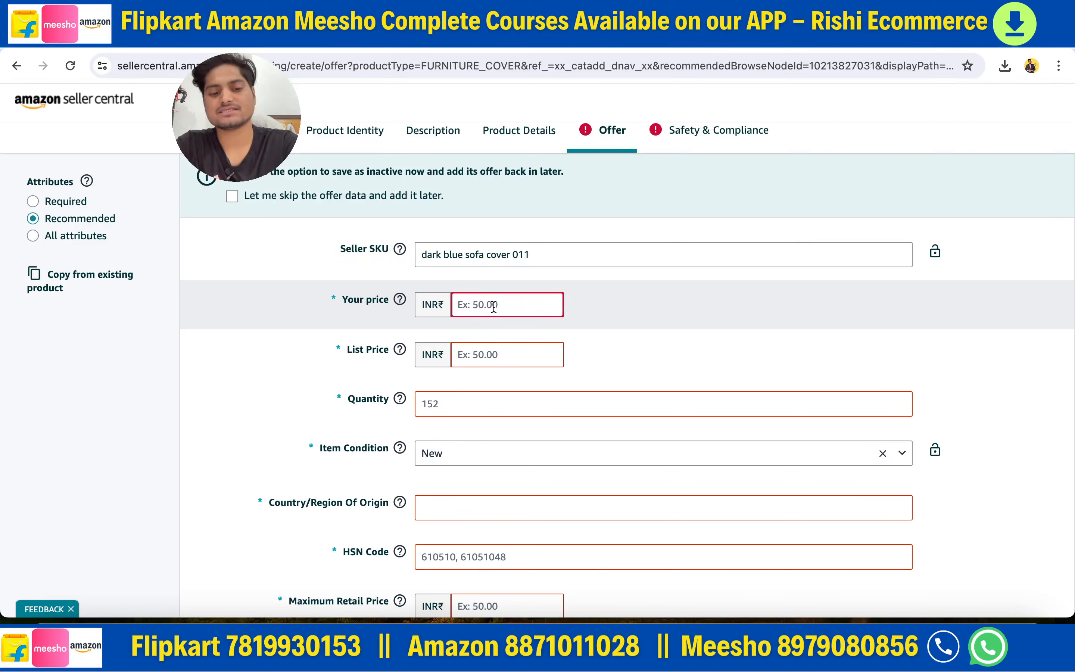
type("399")
left_click(486, 355)
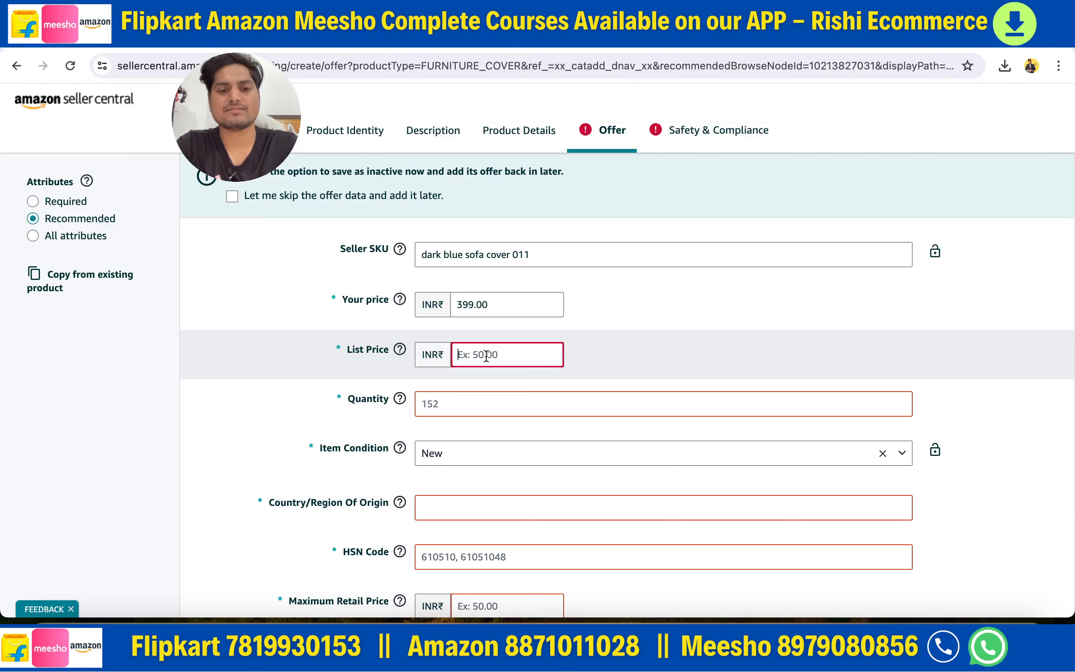
type("599")
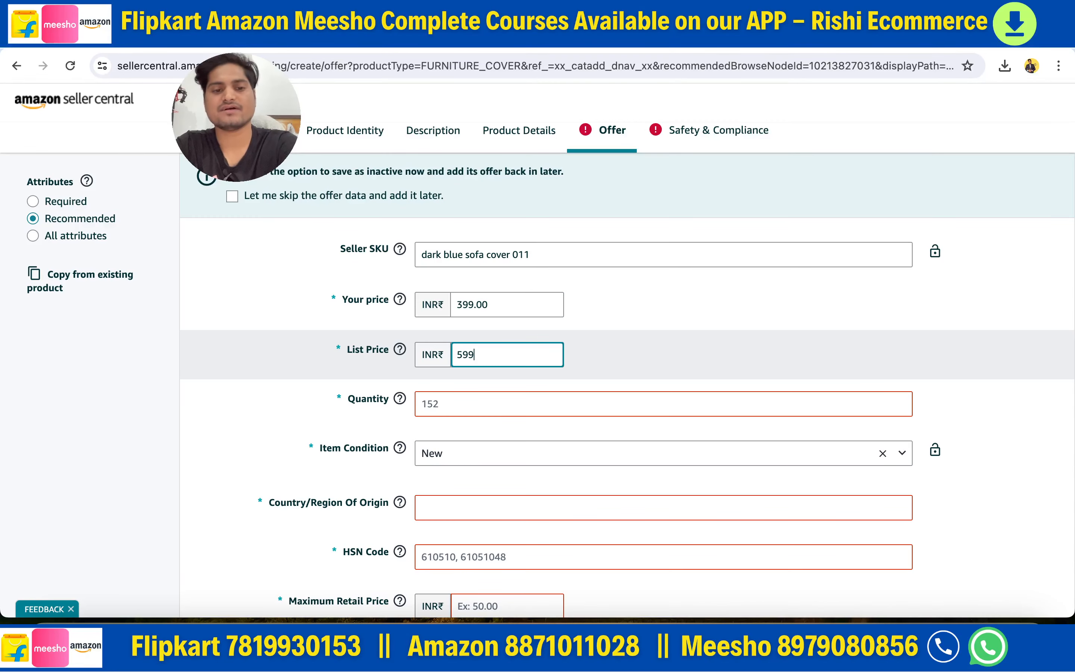
Step: Set the offer quantity to 1 and the country of origin to India
scroll(462, 349, "down", 2)
left_click(446, 306)
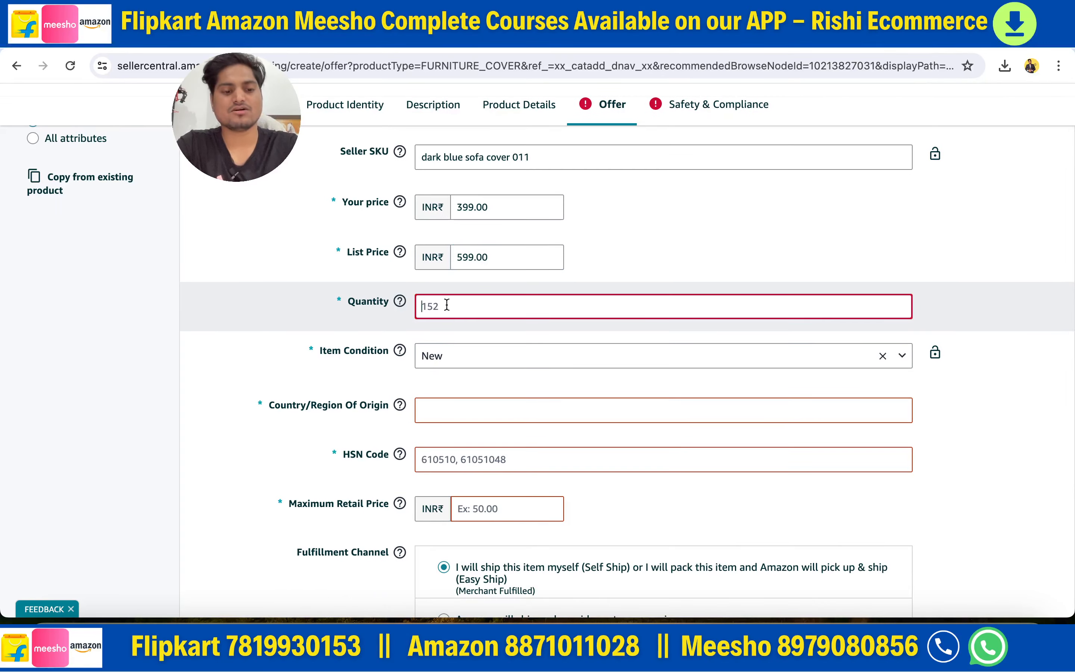
type("1")
scroll(440, 360, "down", 2)
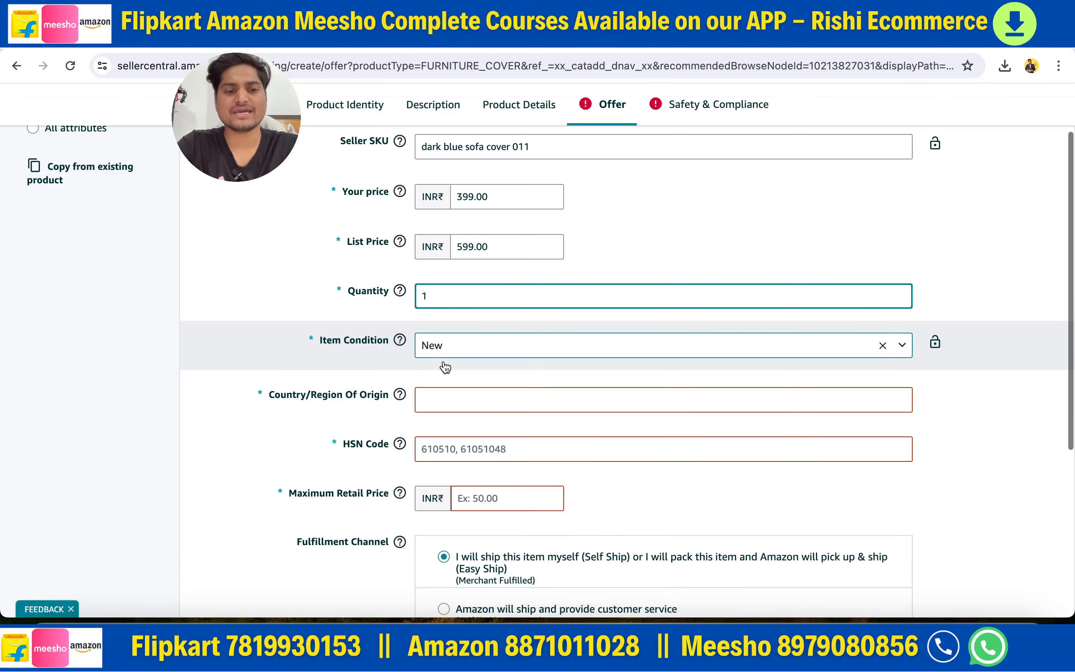
left_click(433, 341)
left_click(433, 353)
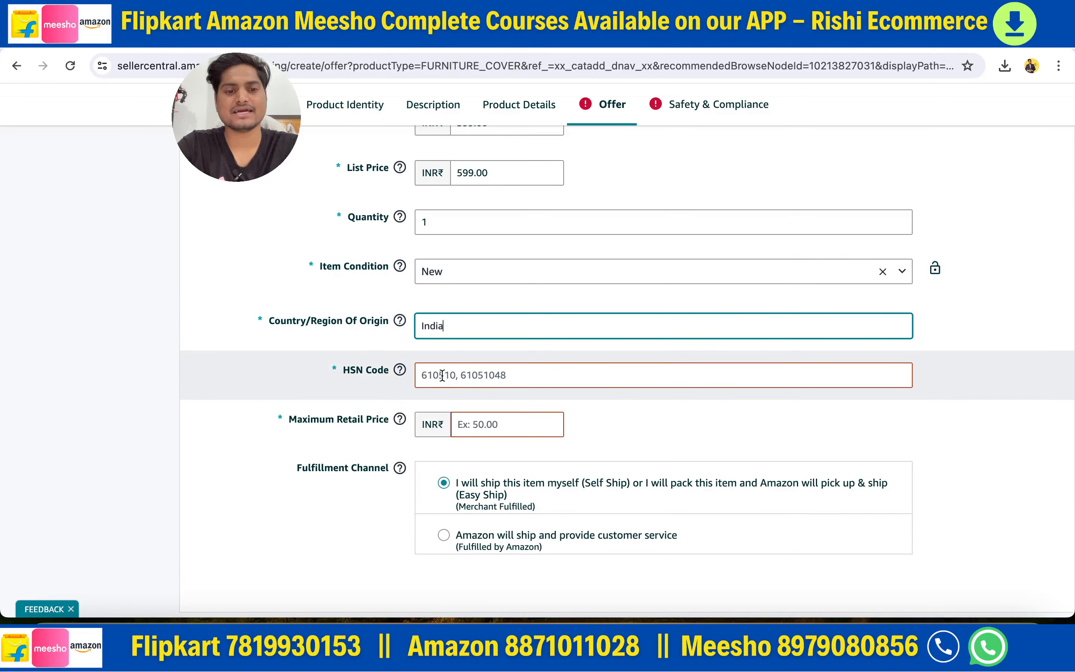
Step: Search Google for "sofa cover hsn" in a new browser tab and copy the code 42050020 from the sofa cover answer
left_click(442, 375)
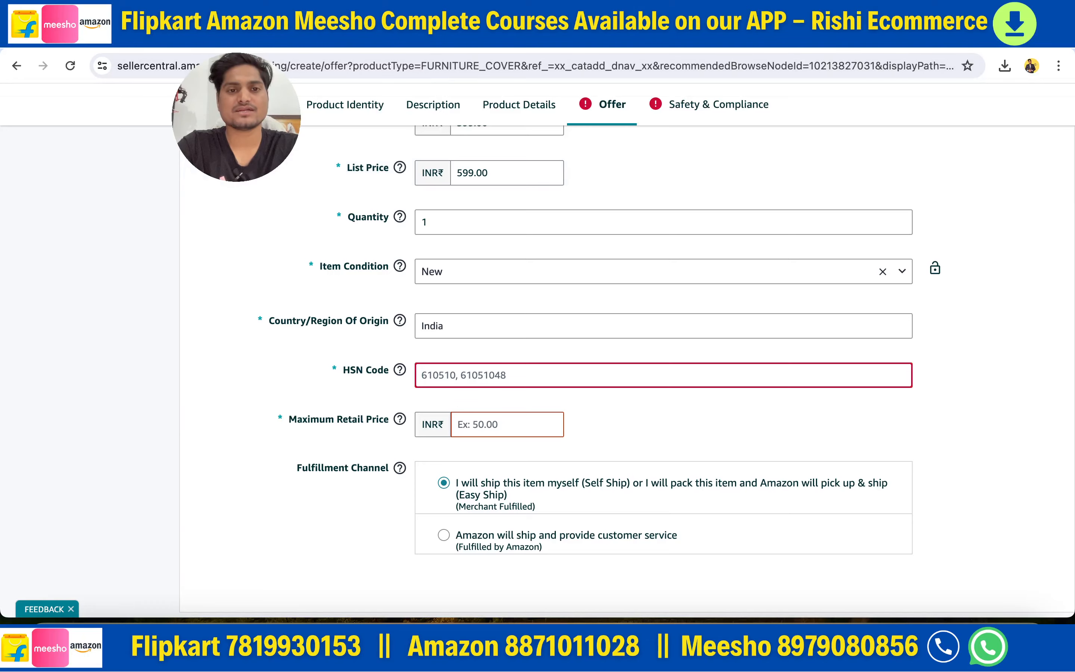
key("ctrl+t")
type("sofa cover")
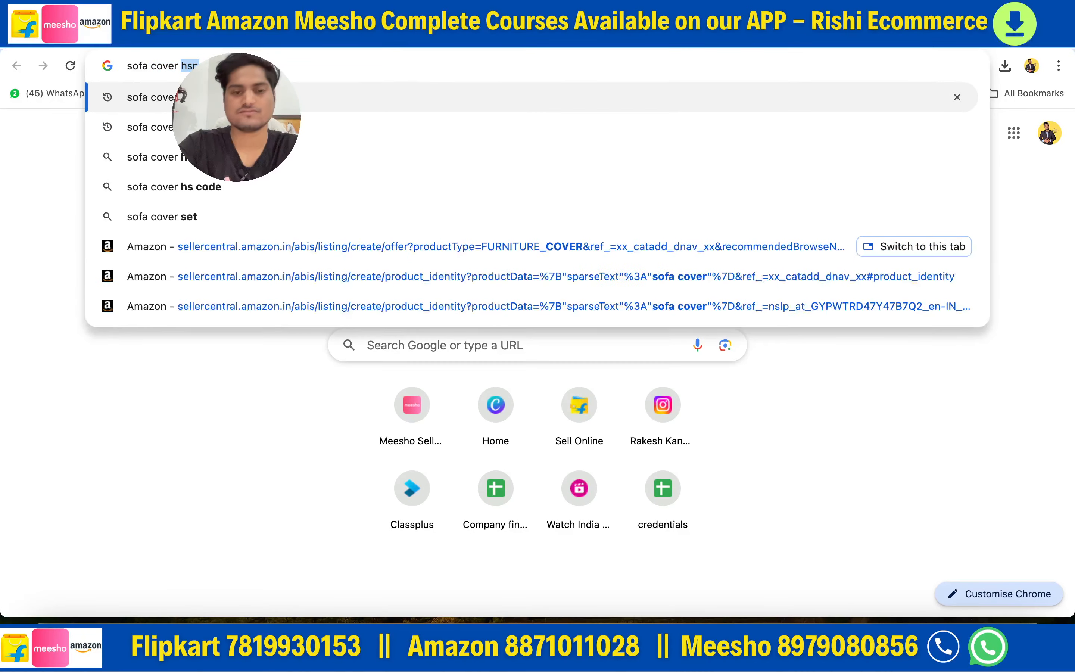
key("Return")
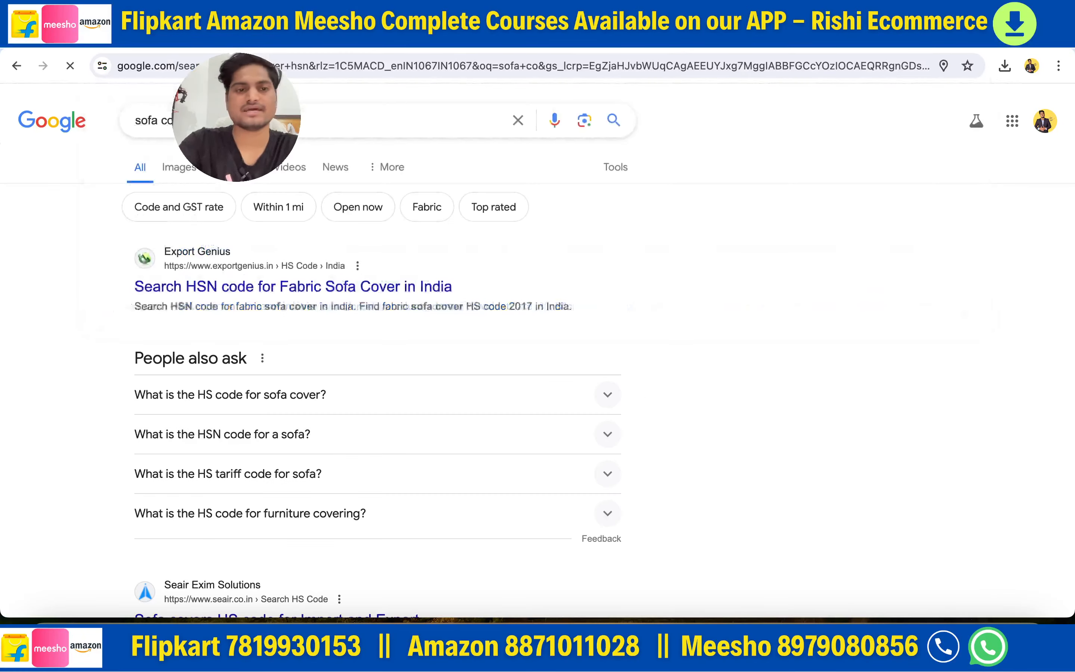
left_click(267, 396)
scroll(266, 394, "down", 3)
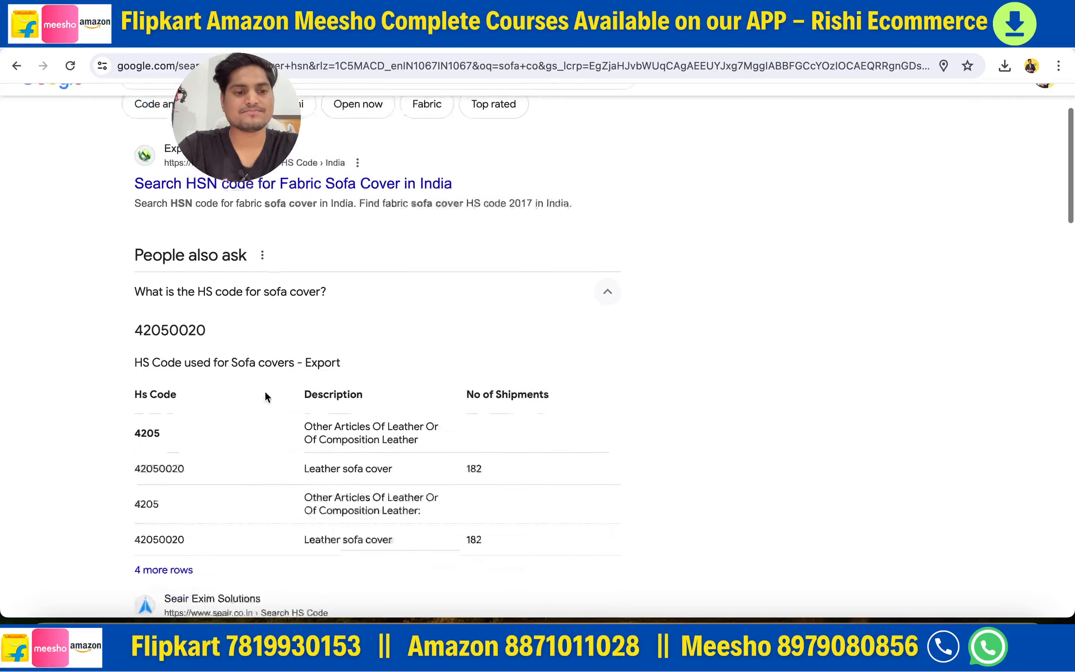
double_click(173, 313)
key("ctrl+c")
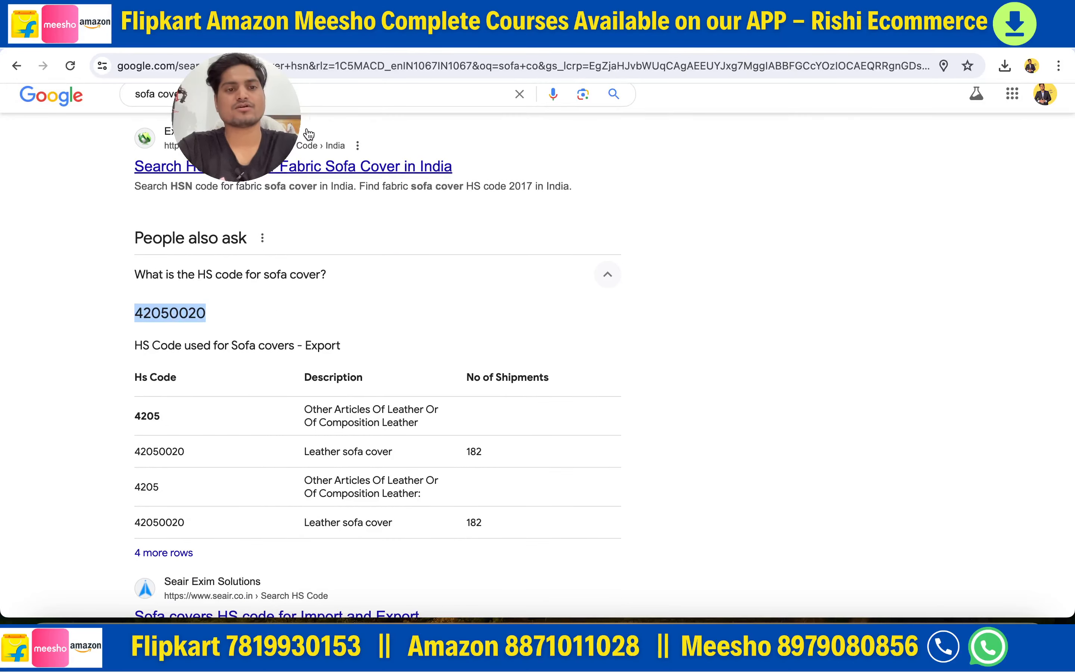
Step: Return to the Seller Central listing and paste 42050020 as the HSN code
left_click(275, 37)
left_click(505, 363)
key("ctrl+v")
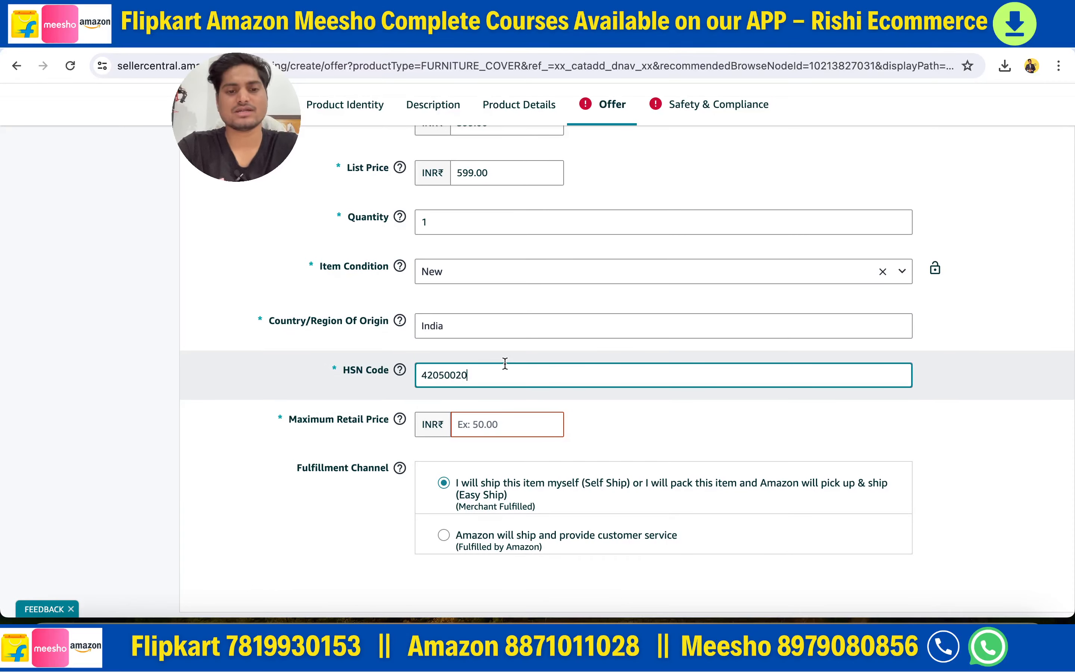
left_click(151, 525)
Step: Set the maximum retail price to INR 599
scroll(151, 524, "down", 3)
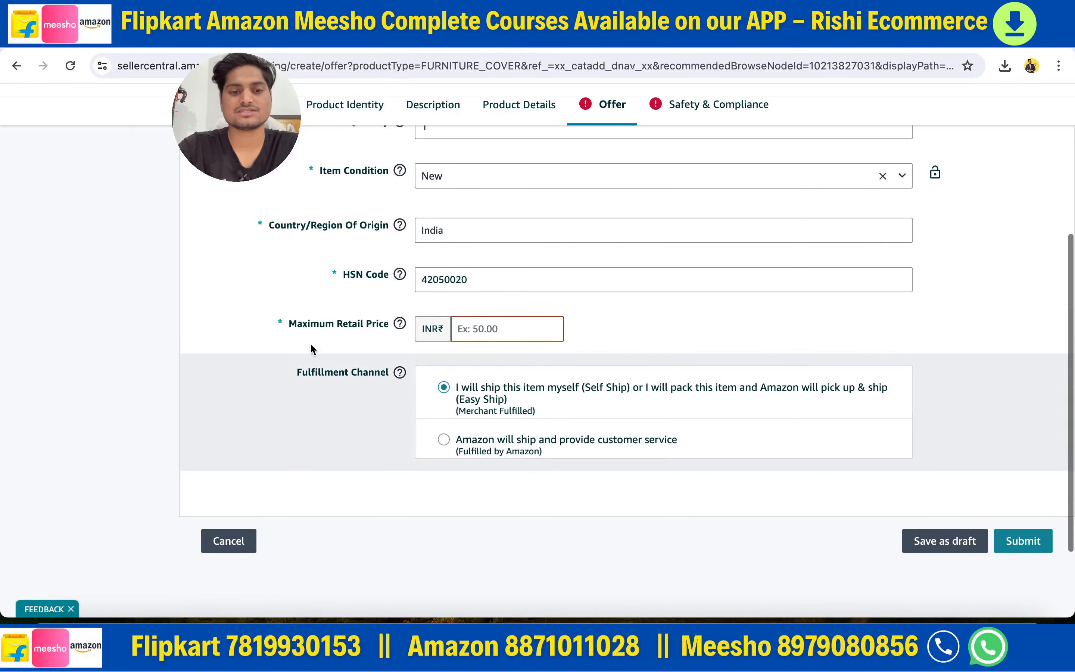
left_click(492, 338)
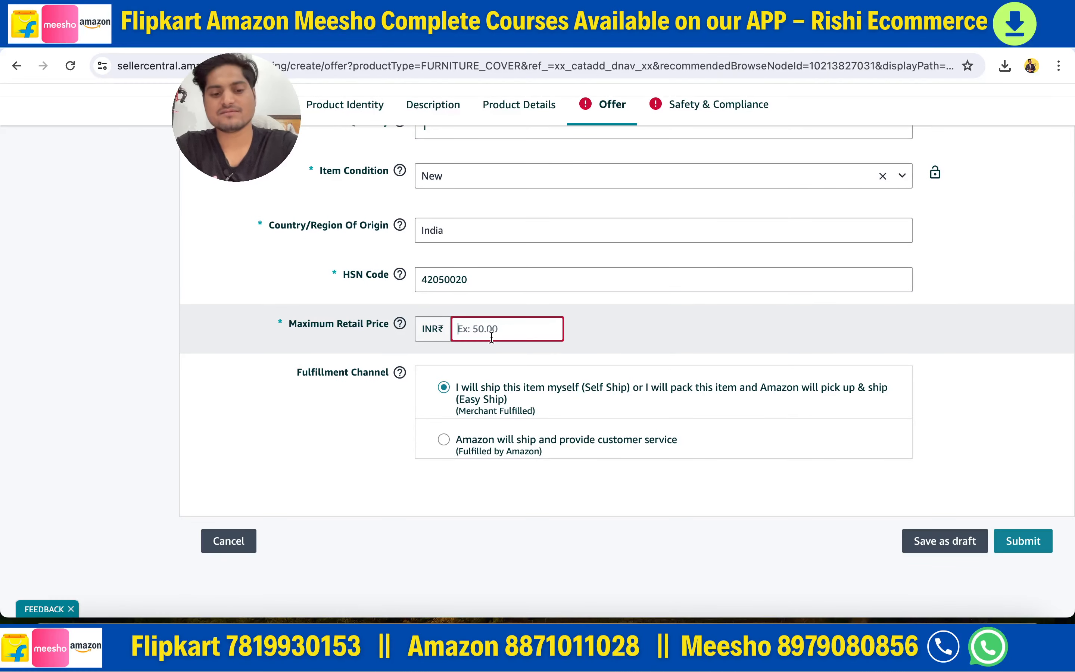
type("50")
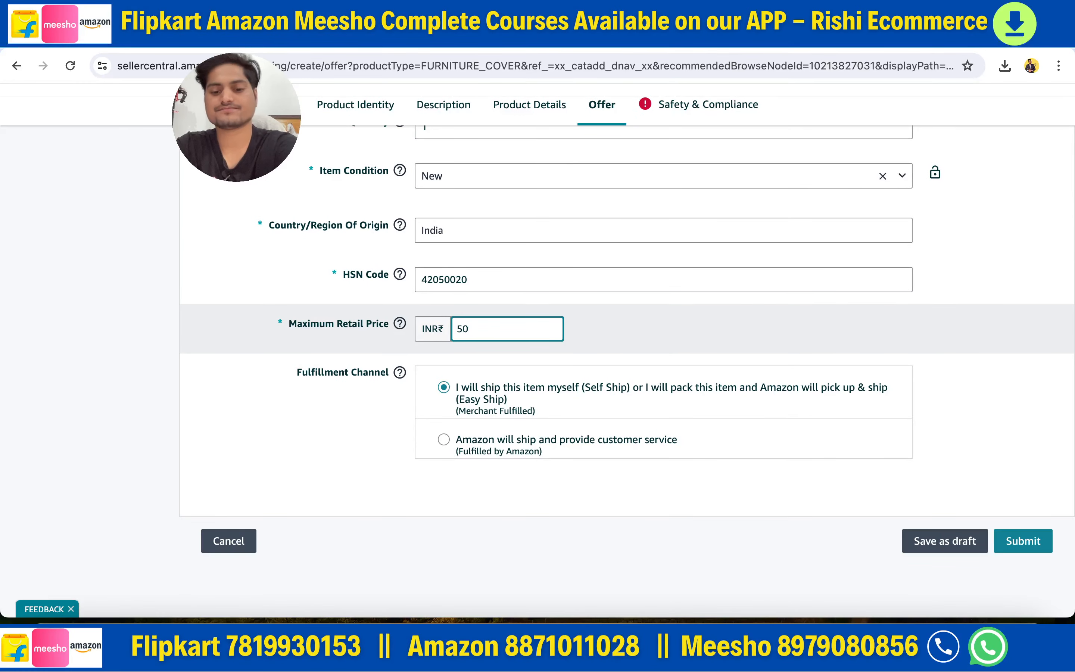
type("999")
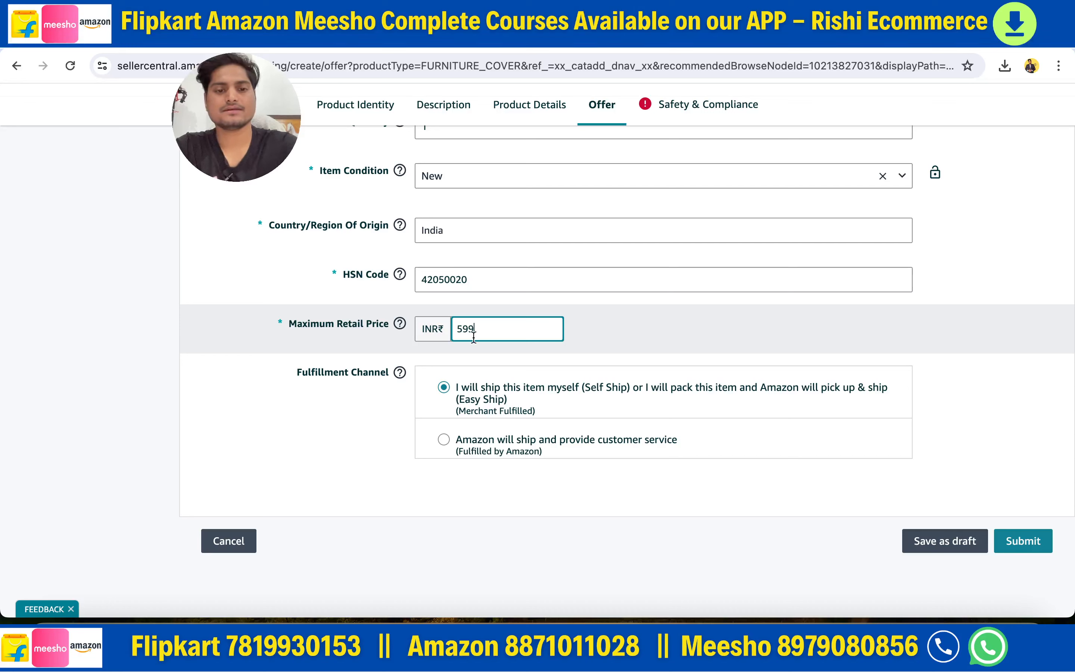
Step: Switch the fulfillment channel to Amazon shipping and providing customer service (Fulfilled by Amazon)
left_click(465, 403)
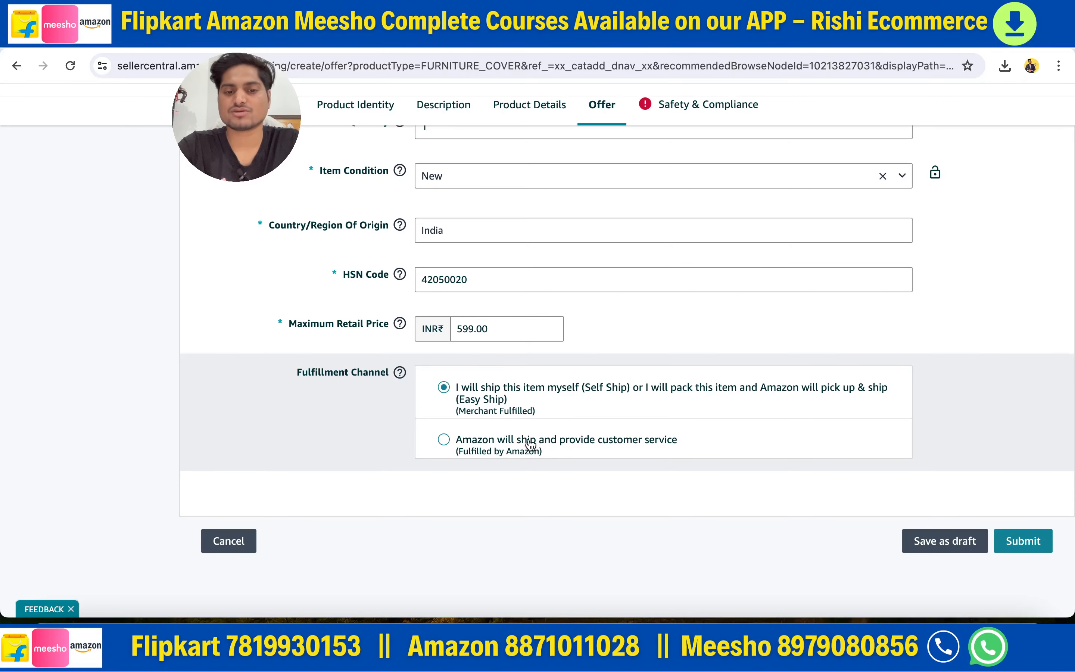
left_click(443, 439)
scroll(446, 442, "down", 1)
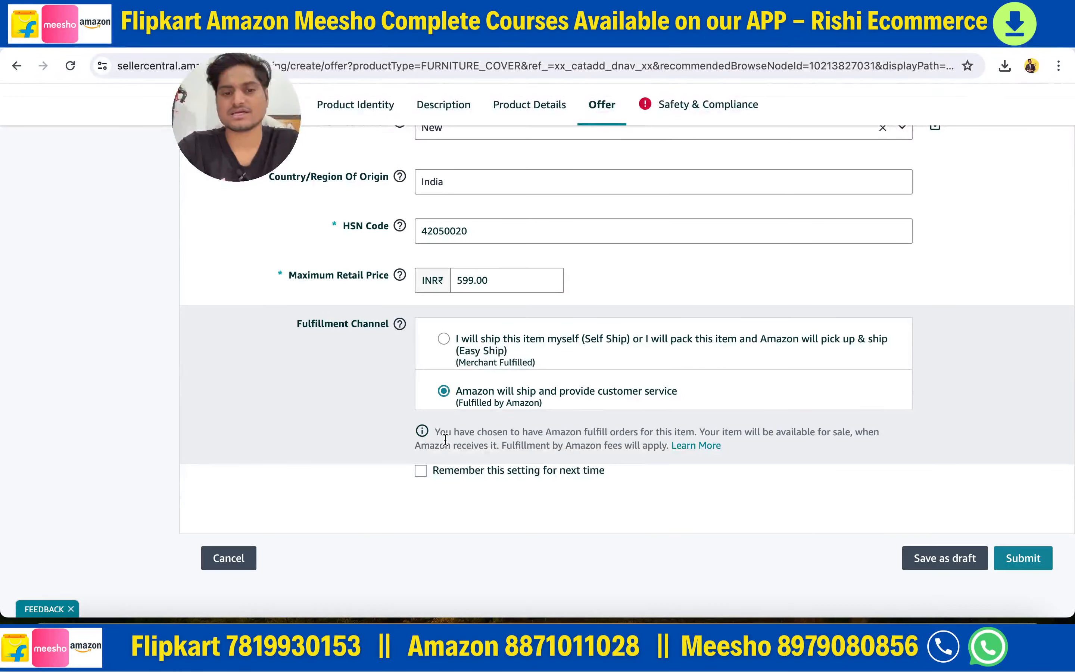